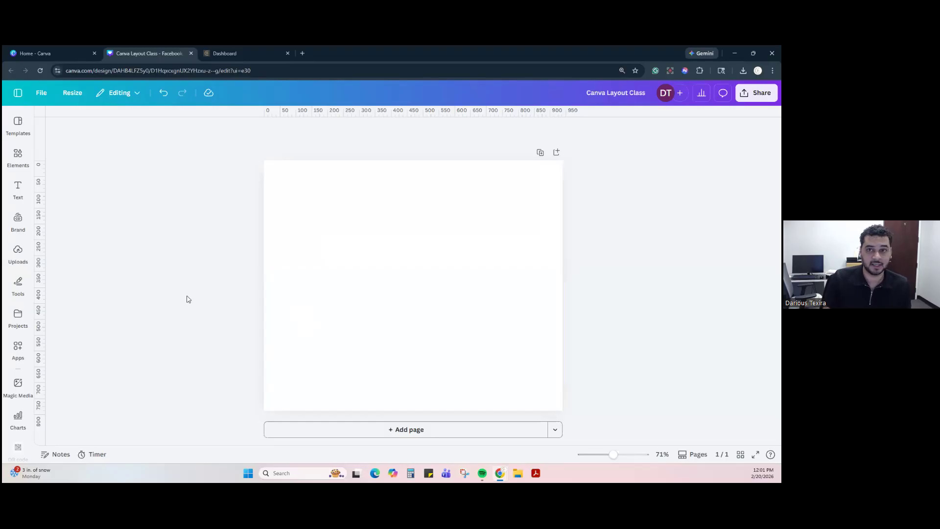
Step: Switch to the CENTURY 21 dashboard, open the Productivity Hub and find the Canva entry among its marketing resources
left_click(238, 53)
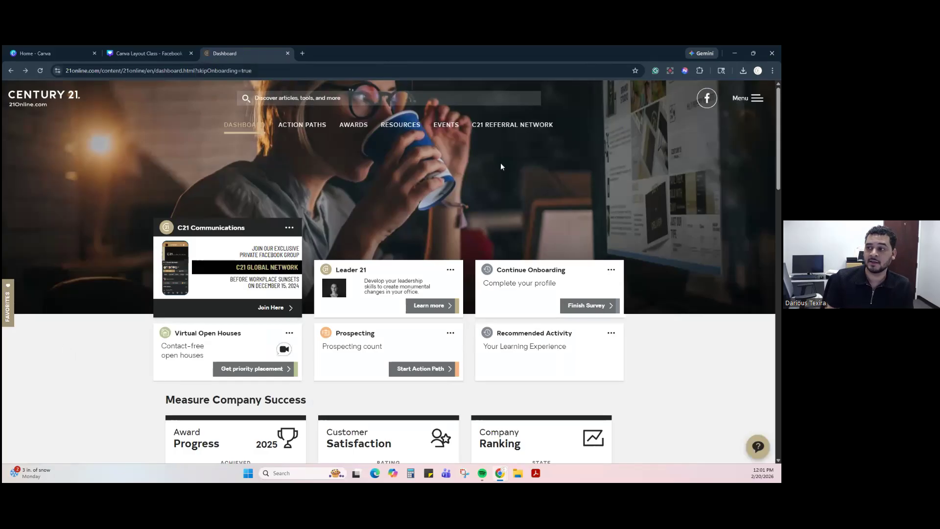
left_click(758, 100)
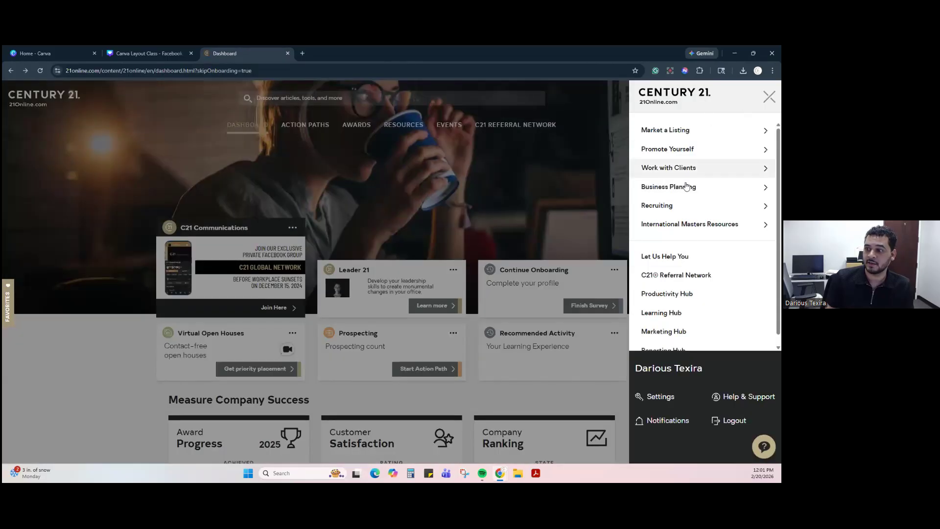
left_click(674, 294)
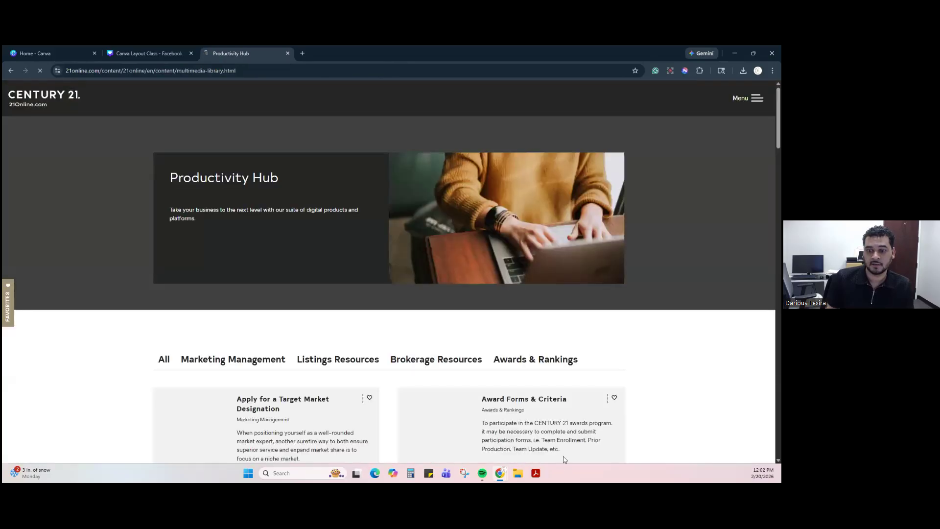
scroll(103, 323, "down", 1)
scroll(104, 323, "down", 3)
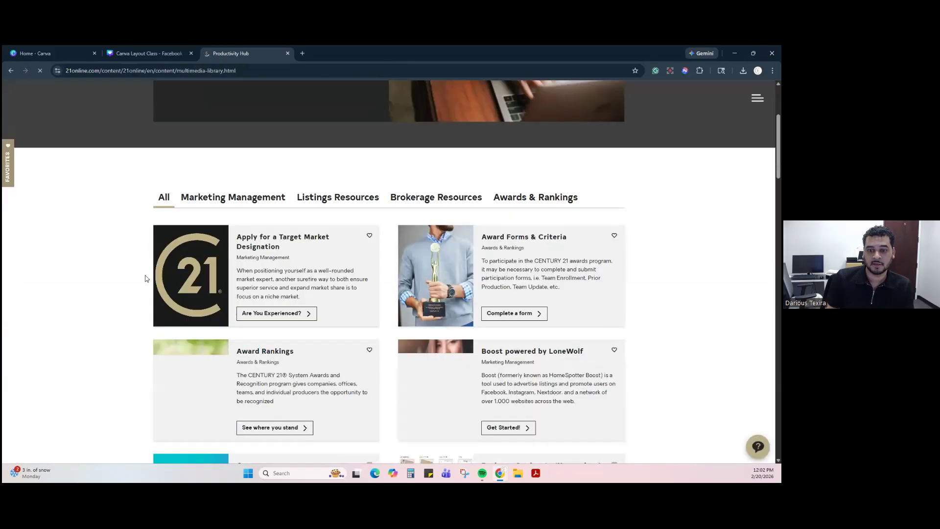
scroll(145, 278, "down", 4)
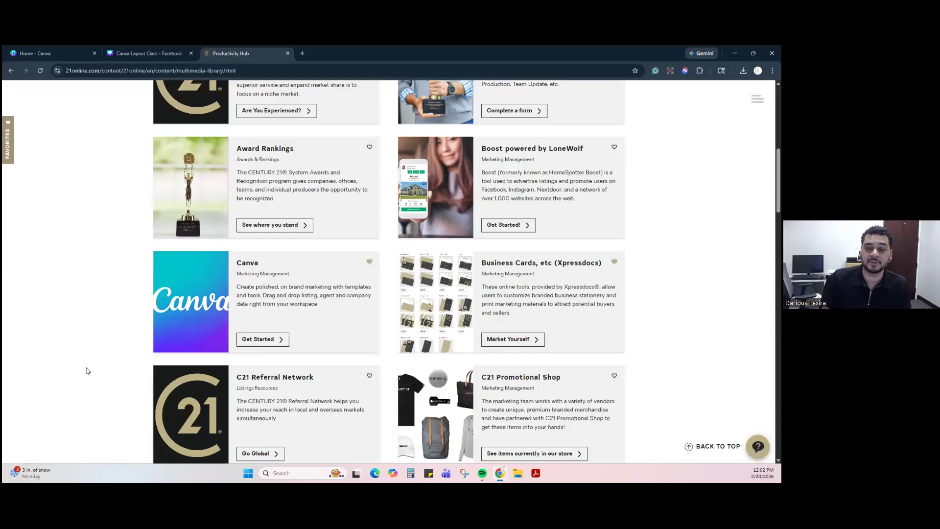
scroll(102, 370, "up", 1)
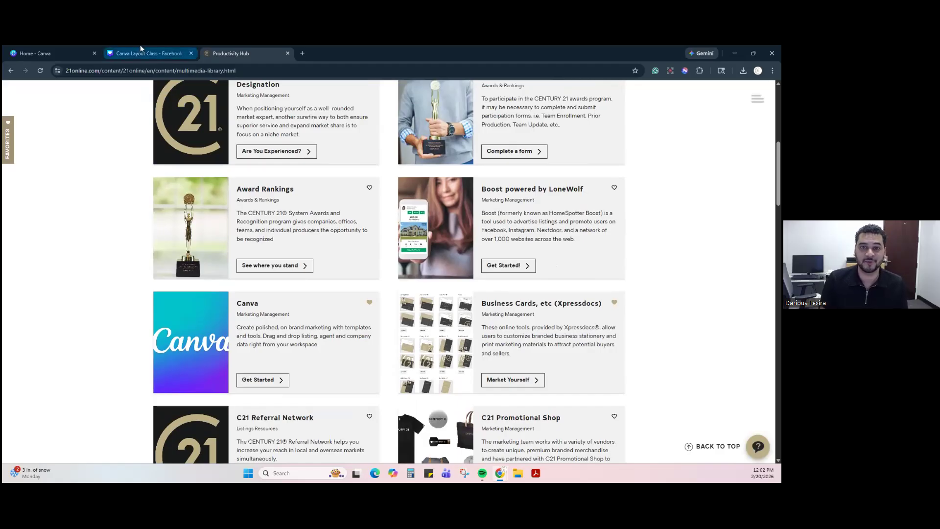
Step: Return to the Canva Layout Class design and paste the beach background image onto the blank page
mouse_move(140, 45)
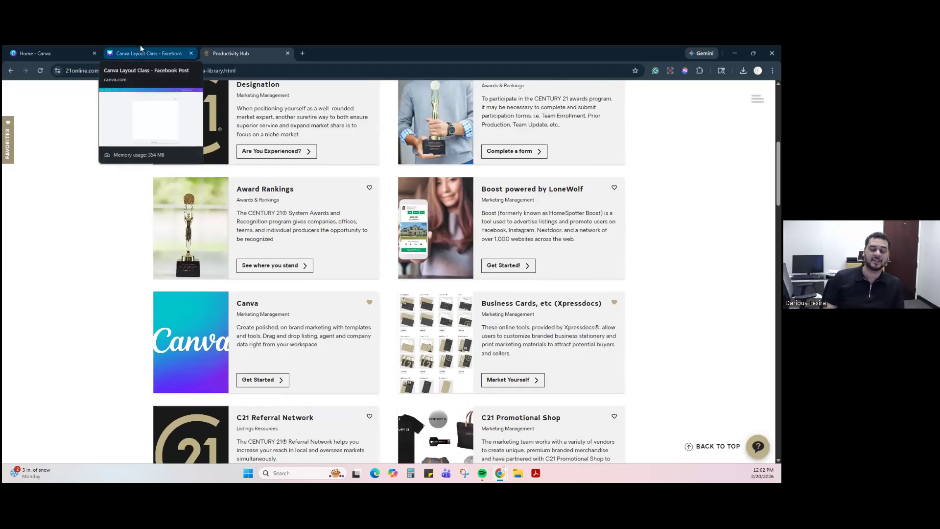
left_click(140, 45)
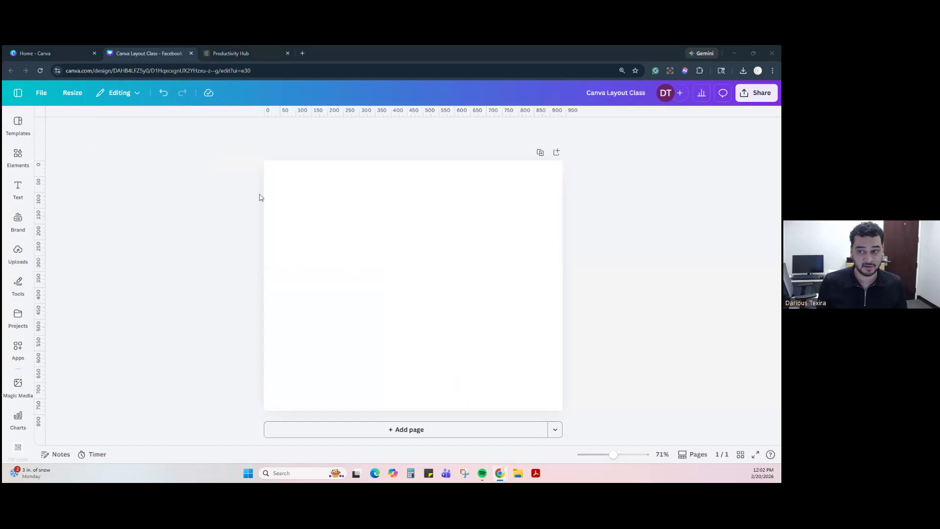
left_click(327, 202)
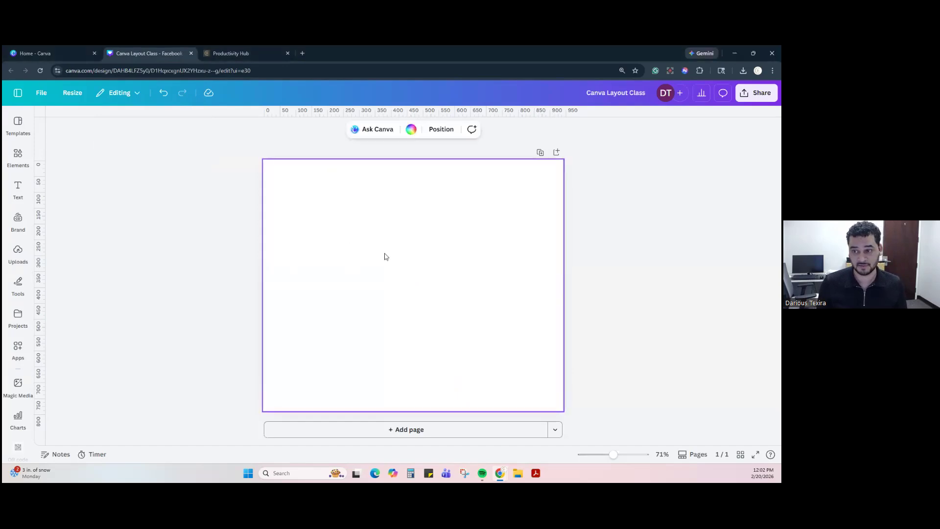
key("ctrl+v")
left_click(93, 270)
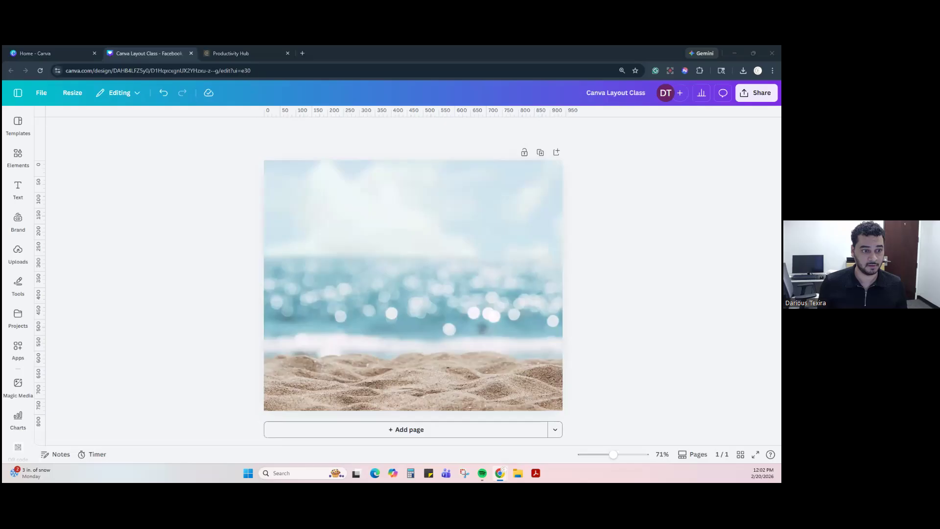
Step: Paste the sandcastle and the teal bucket images onto the sand of the beach scene
left_click(339, 260)
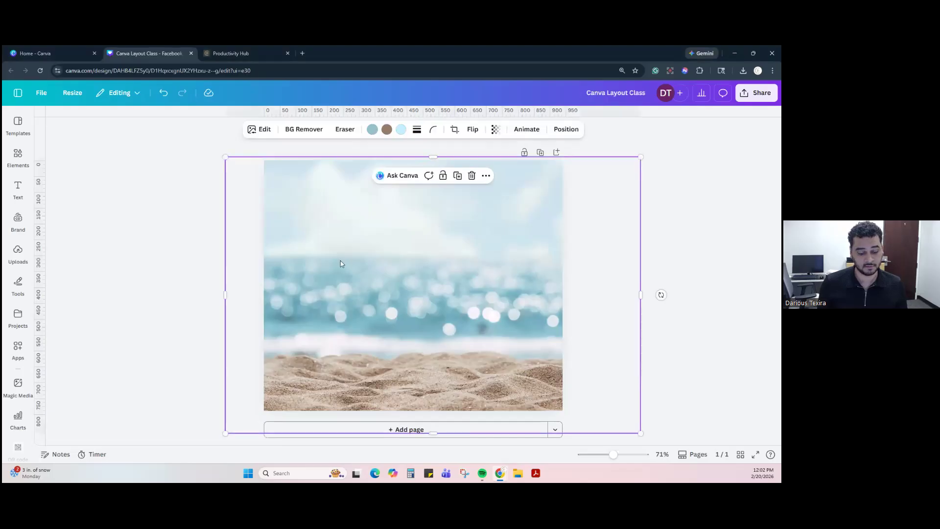
double_click(340, 260)
key("ctrl+v")
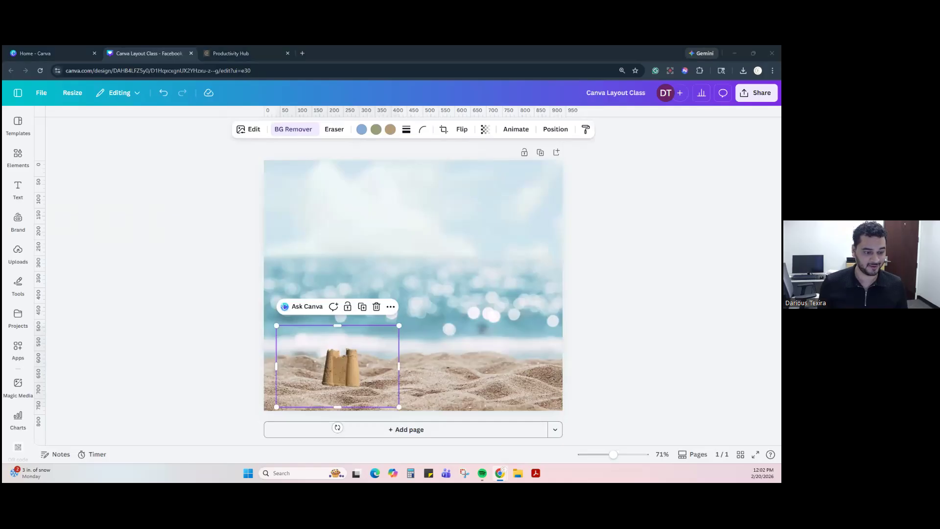
left_click(340, 258)
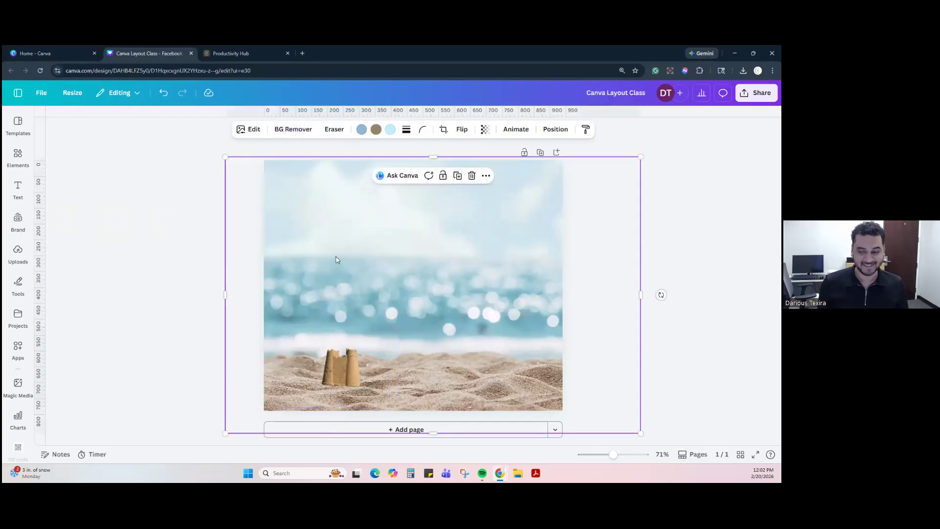
key("ctrl+v")
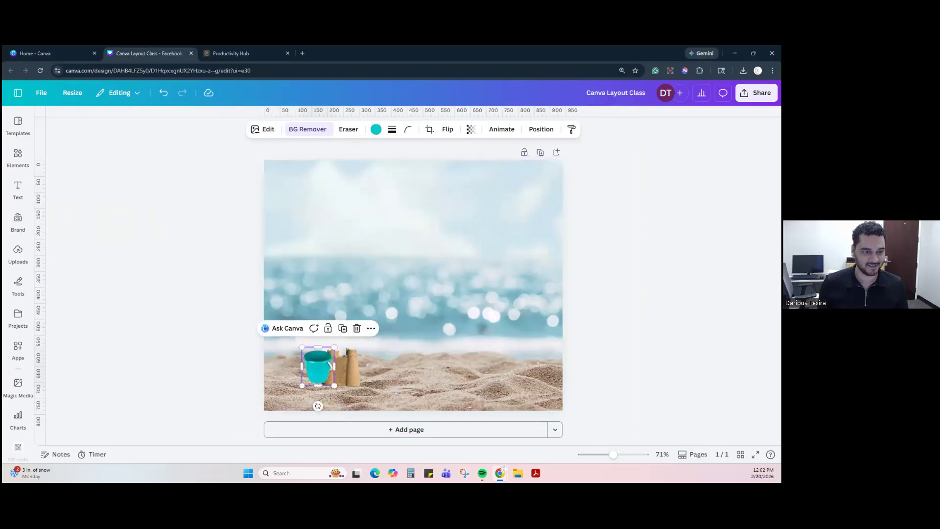
Step: Paste the colourful beach umbrella and the teal beach chairs into the scene
left_click(306, 205)
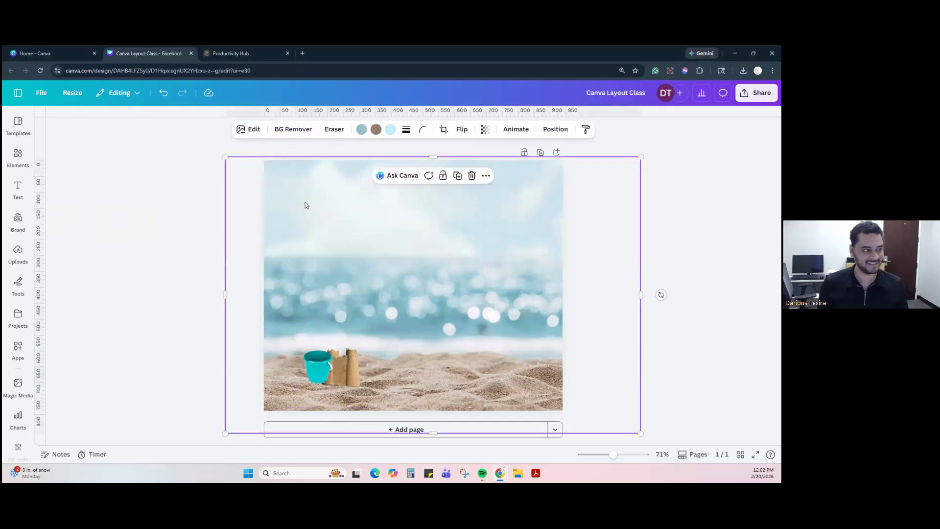
key("ctrl+v")
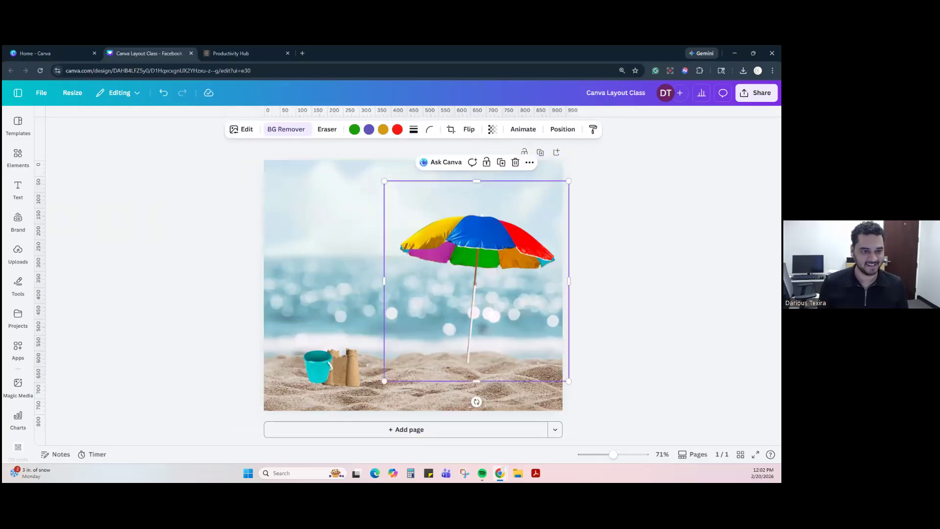
key("ctrl+v")
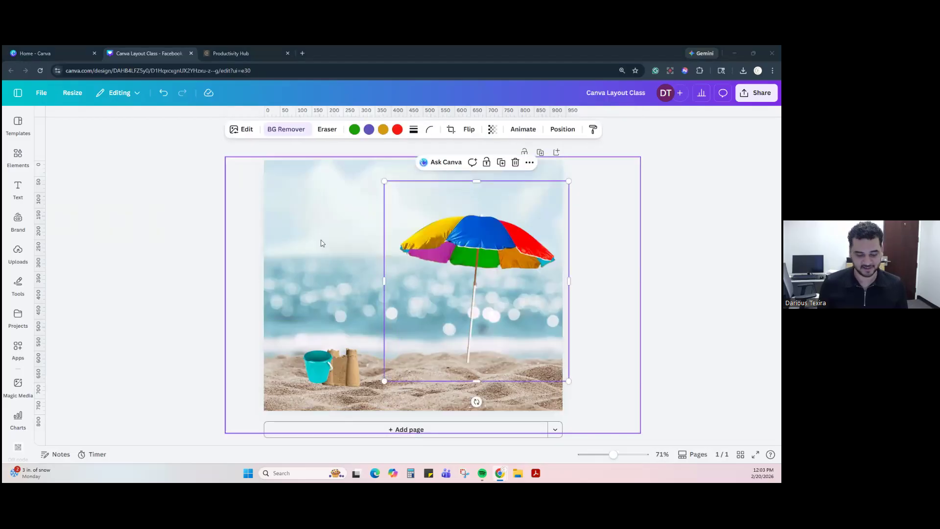
left_click(126, 273)
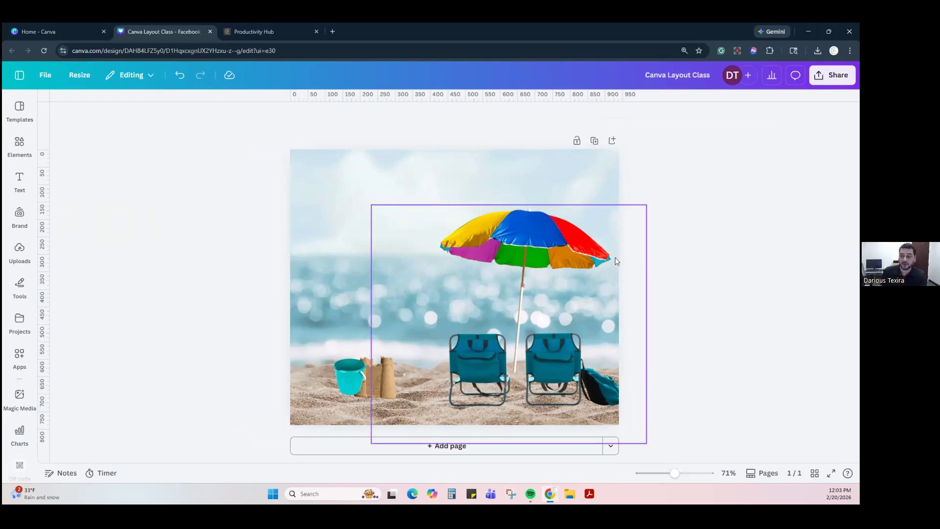
Step: Reposition the beach chairs image slightly higher beneath the umbrella
left_click(498, 366)
left_click_drag(492, 365, 481, 365)
key("ctrl+z")
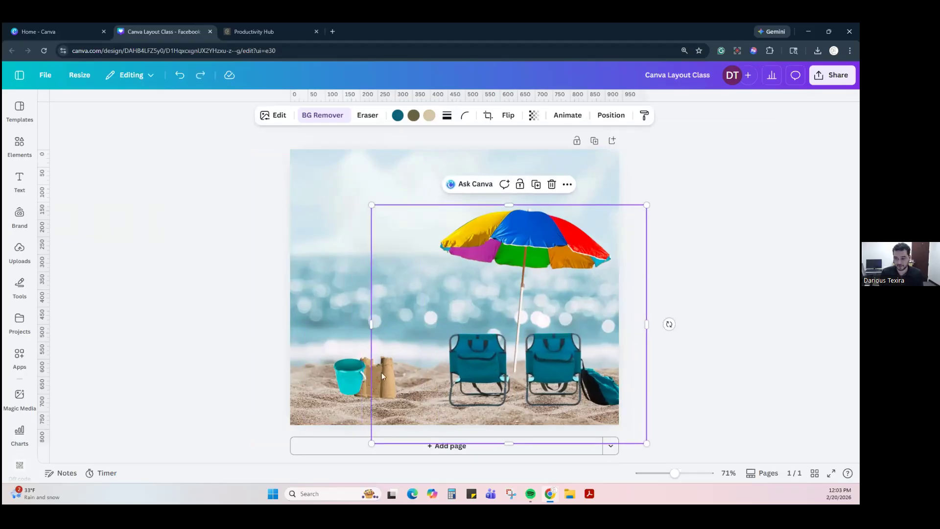
left_click_drag(528, 237, 553, 212)
left_click_drag(536, 379, 534, 387)
left_click_drag(533, 260, 533, 248)
left_click_drag(551, 287, 551, 286)
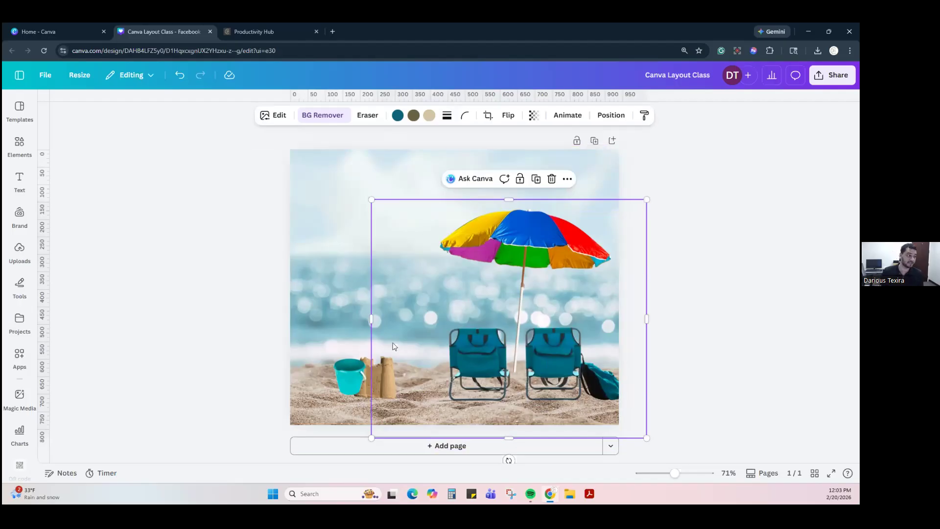
Step: Try cropping the beach chairs image and moving the umbrella over toward the sandcastle, and undo these changes
left_click_drag(380, 316, 543, 318)
left_click(513, 246)
left_click_drag(513, 246, 389, 233)
left_click(556, 339)
left_click_drag(544, 318, 369, 333)
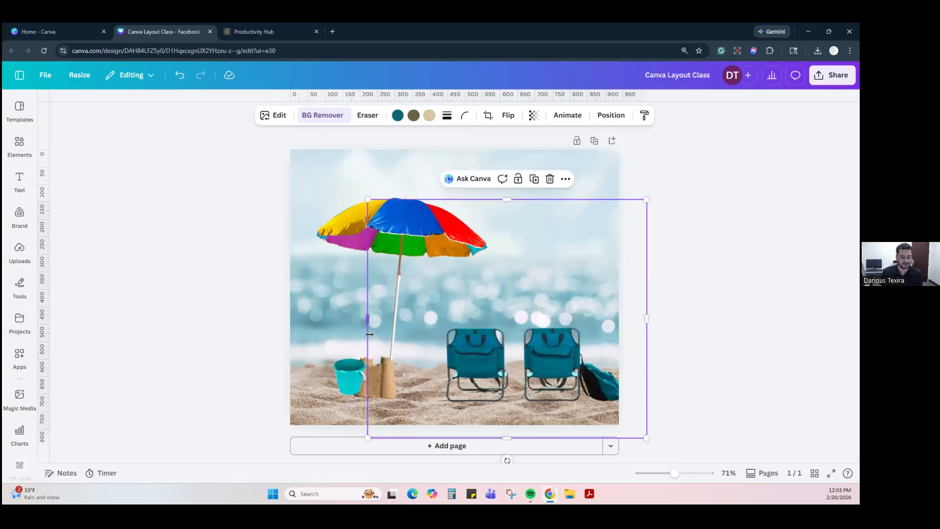
key("ctrl+z")
key("ctrl+z")
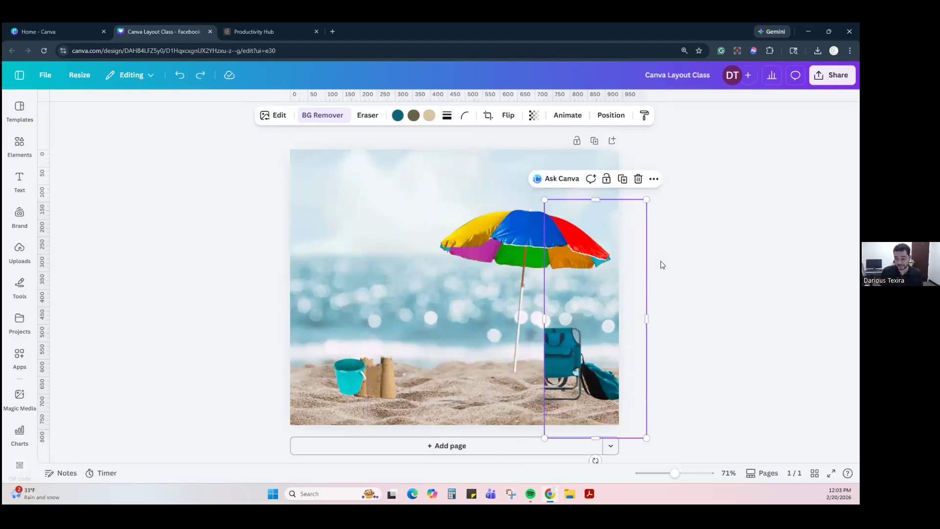
key("ctrl+y")
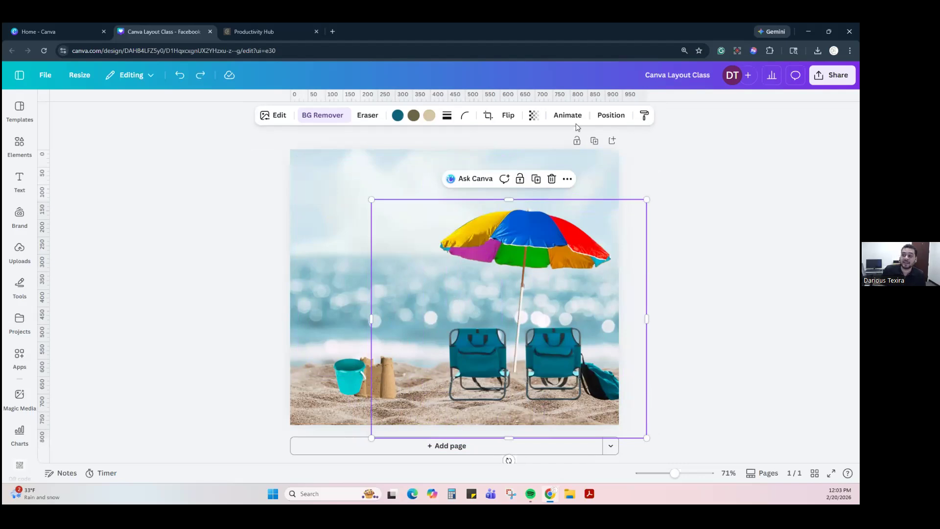
Step: Send the beach chairs image one layer backward
left_click(604, 117)
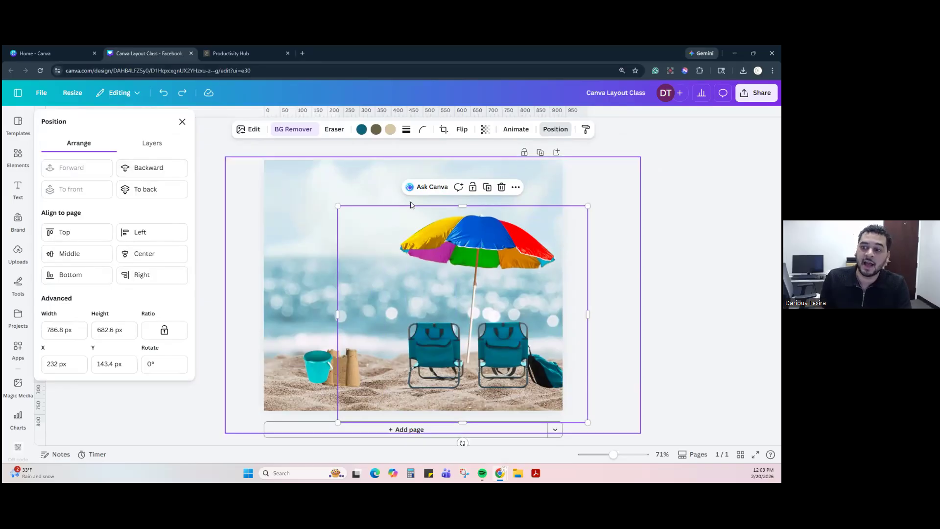
left_click(151, 168)
key("Escape")
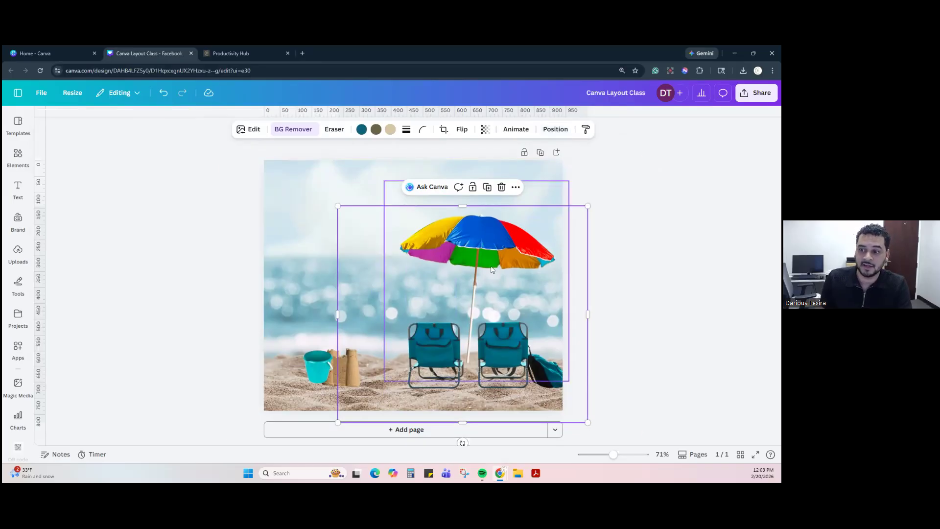
Step: Try moving the umbrella slightly lower, undo the move and deselect it
left_click(474, 258)
left_click_drag(474, 261, 475, 265)
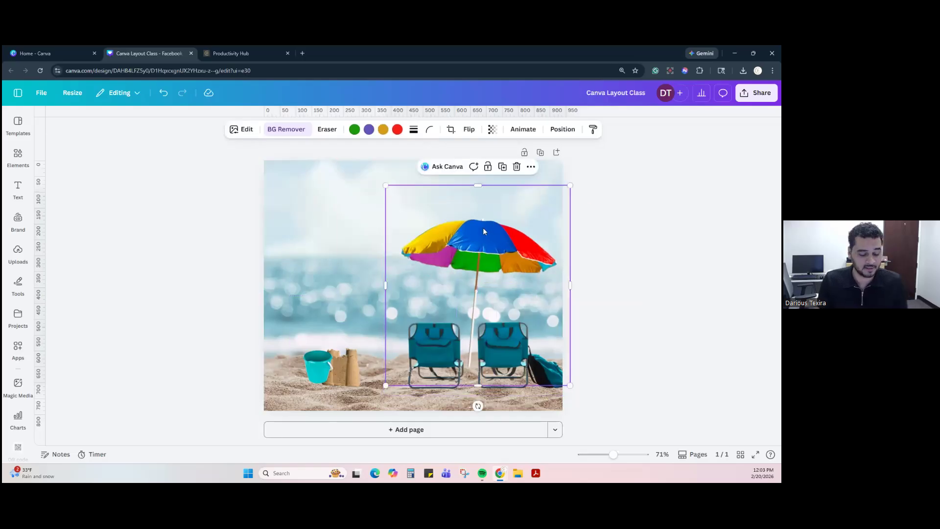
key("ctrl+z")
left_click(585, 142)
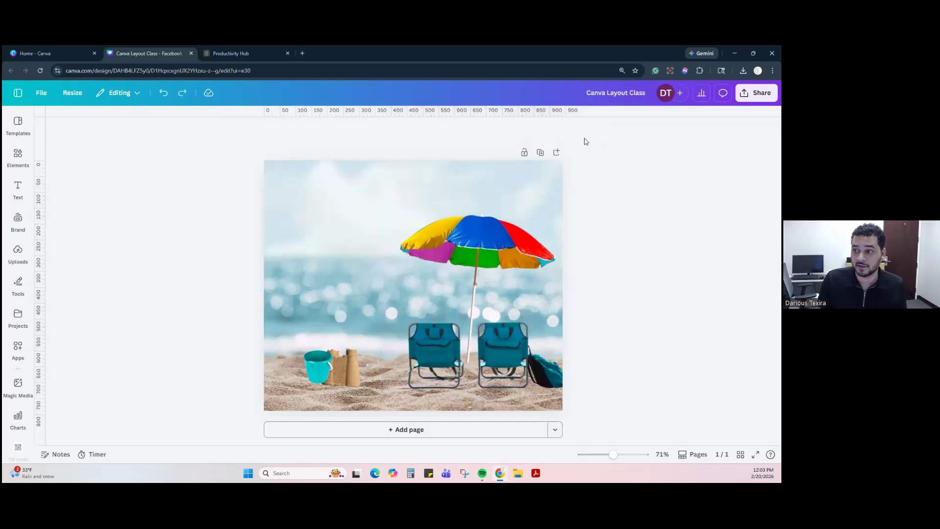
Step: Send the umbrella to the back of the design, behind the beach background
left_click(563, 185)
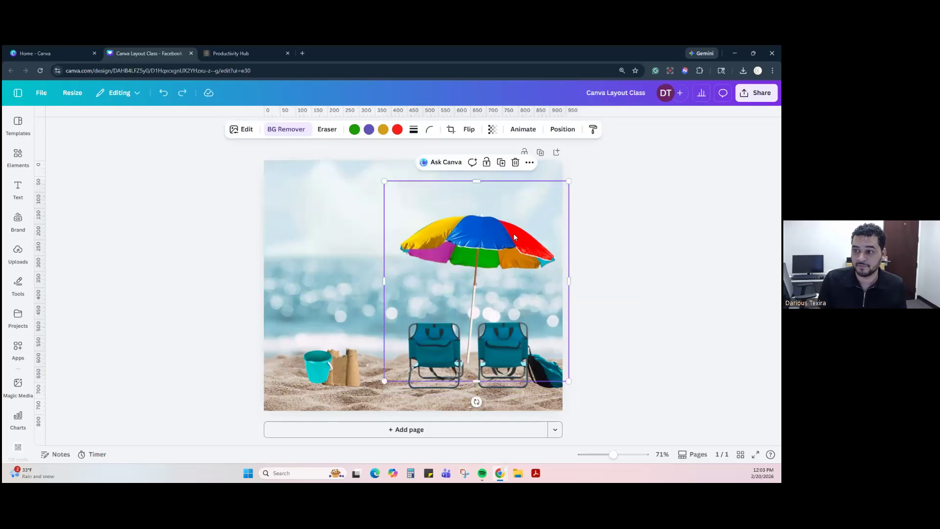
left_click(564, 130)
left_click(149, 195)
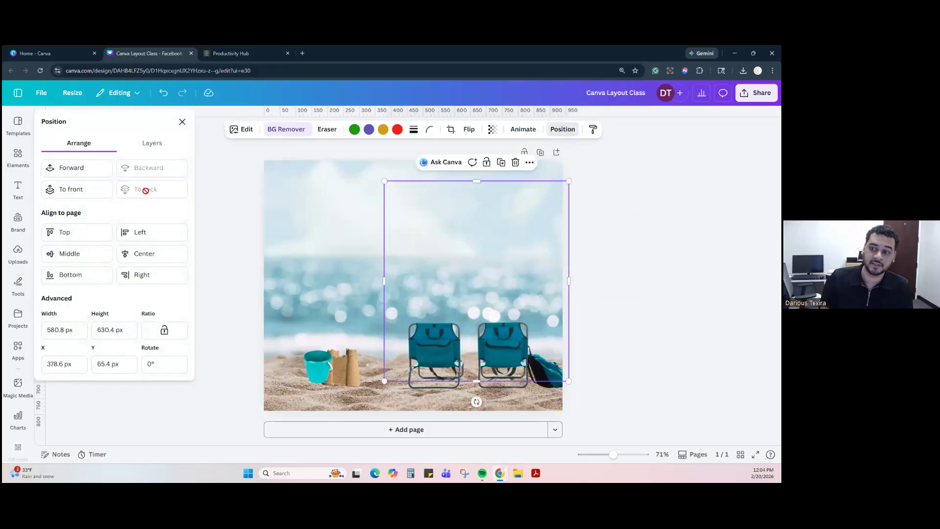
left_click(612, 220)
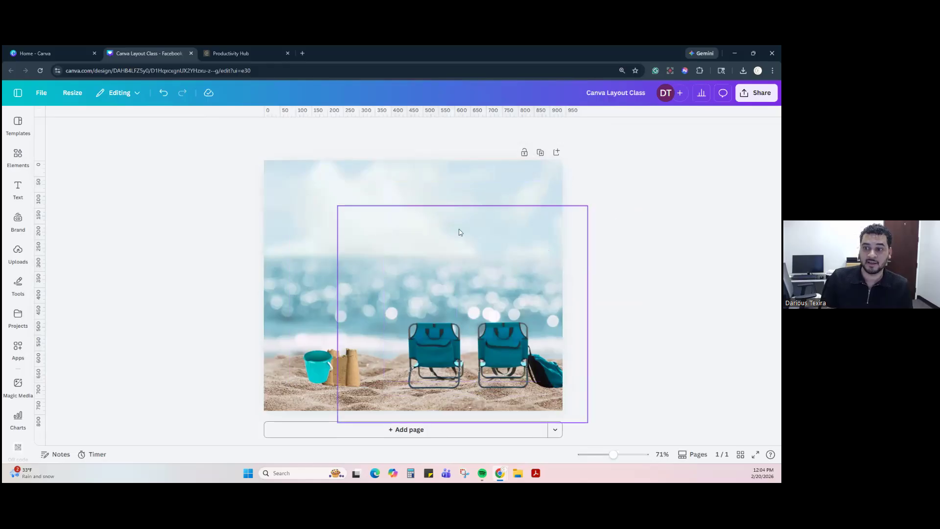
Step: Show the design's layer list and move the umbrella layer from below the beach background to the front of the stack
left_click(517, 207)
left_click(555, 130)
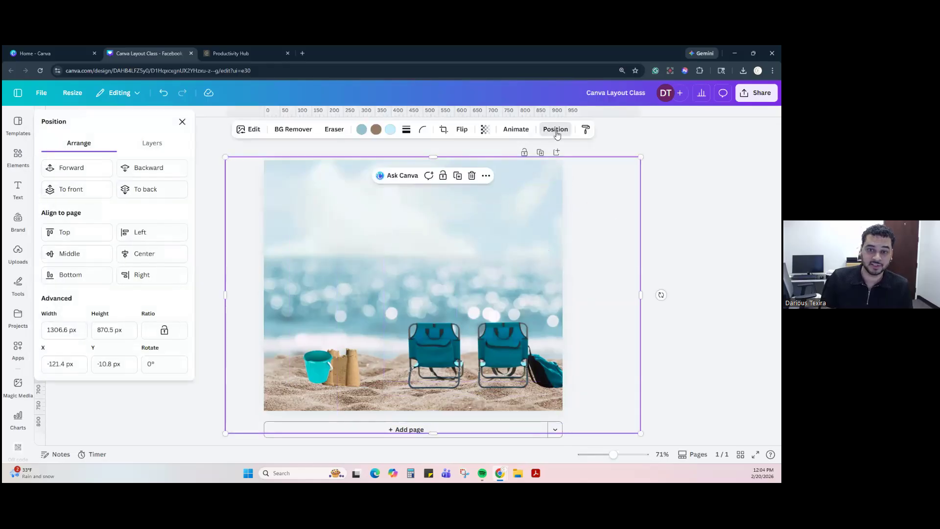
left_click(147, 144)
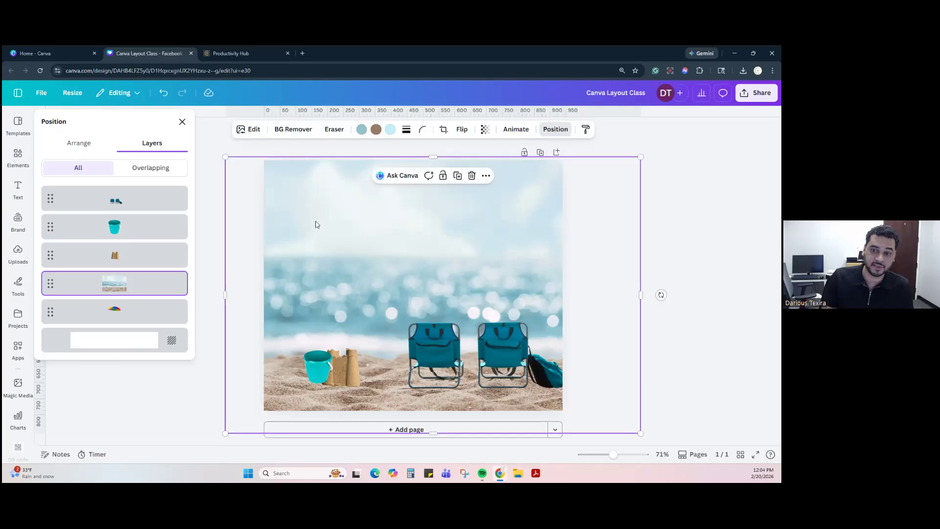
left_click(51, 317)
left_click_drag(51, 315, 51, 188)
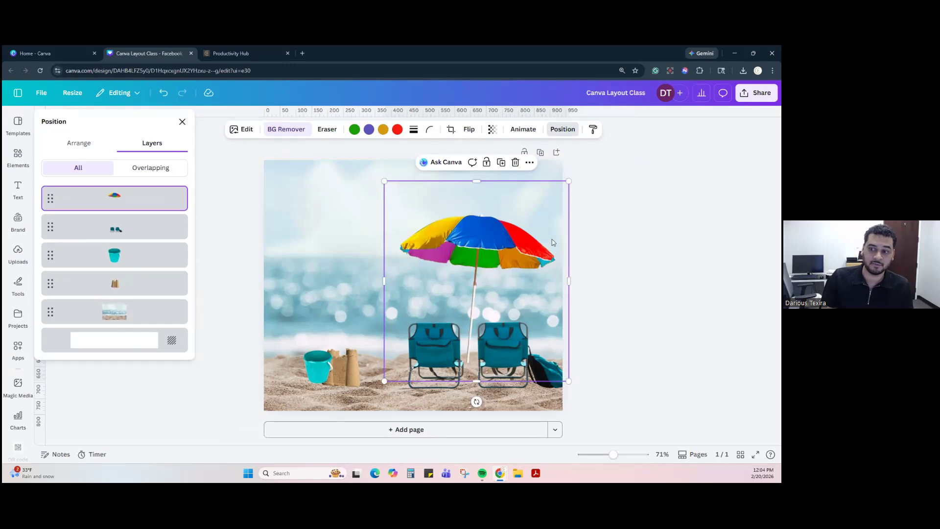
left_click(562, 129)
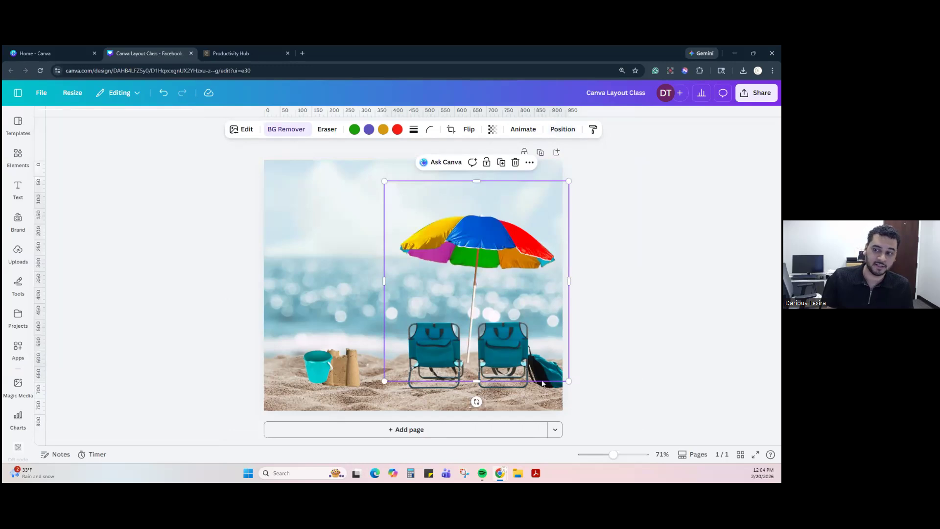
left_click(601, 281)
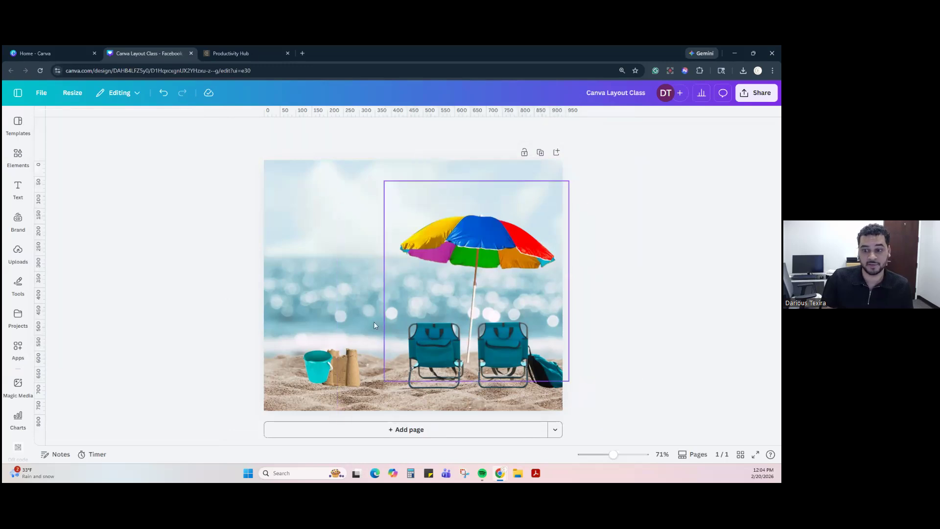
Step: Compare the layers overlapping the turquoise bucket with the design's full layer list
left_click(321, 371)
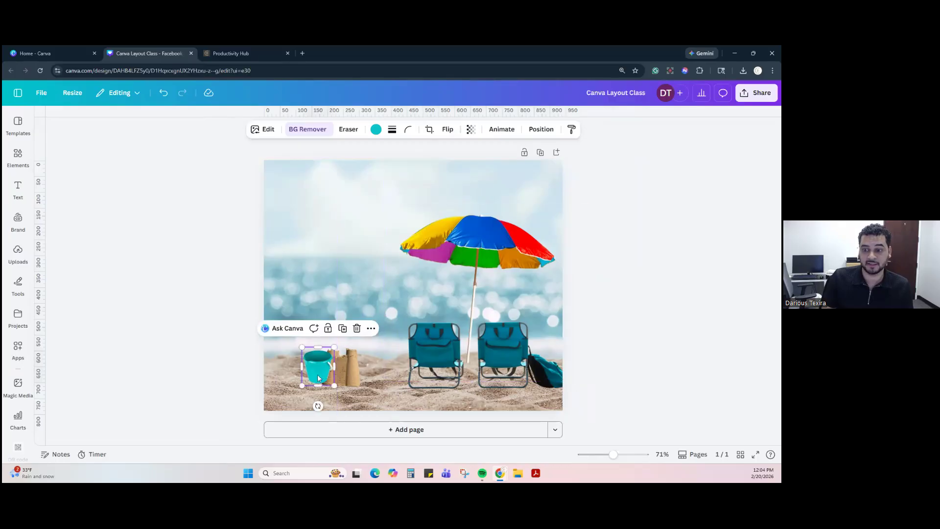
left_click(532, 131)
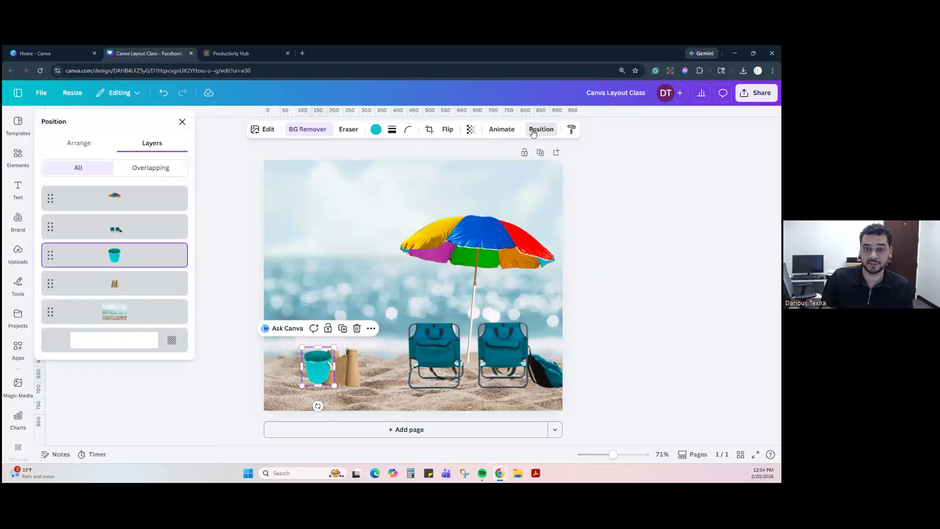
left_click(146, 173)
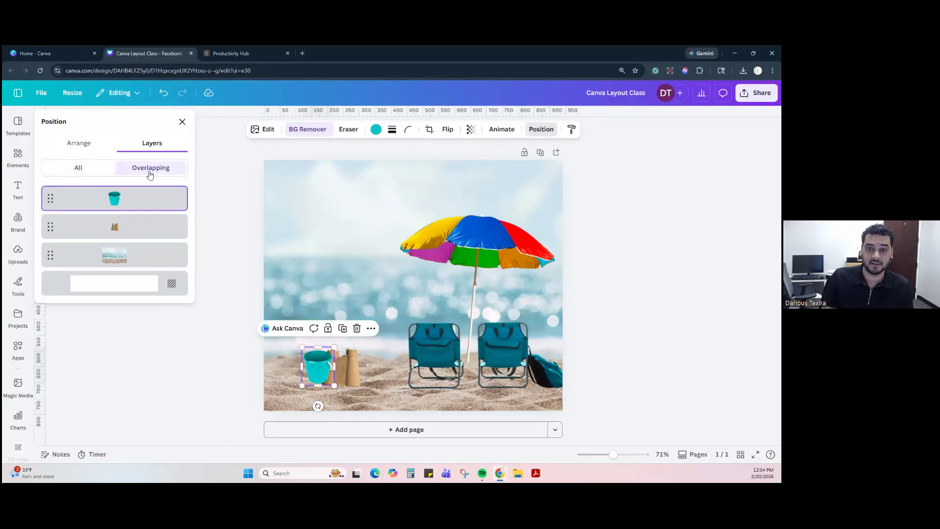
left_click(103, 174)
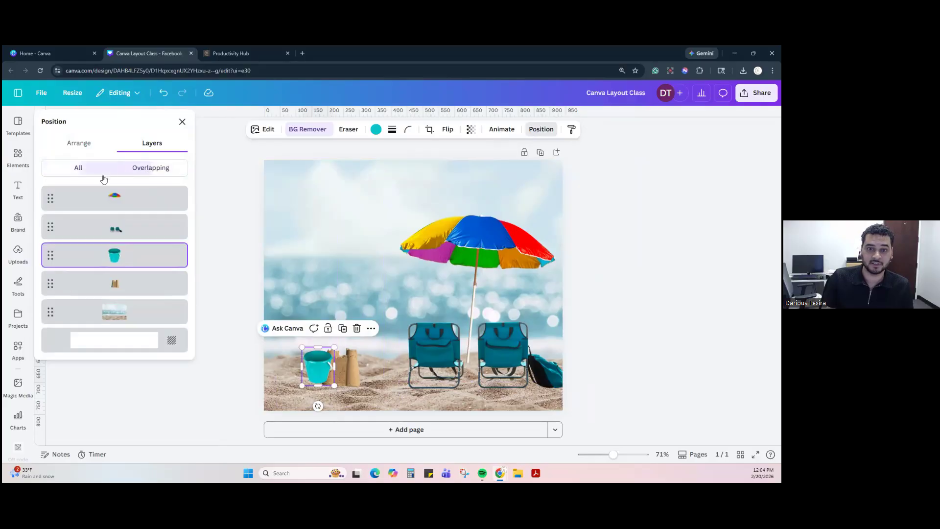
Step: Send the turquoise bucket one layer backward, behind the sandcastle, and deselect it
left_click(93, 145)
left_click(136, 171)
left_click(219, 312)
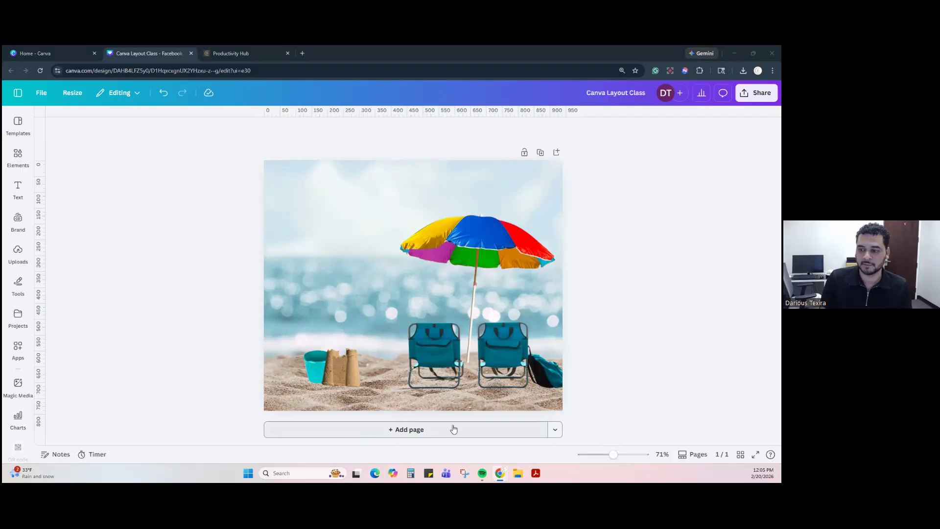
Step: Add a blank 1080 × 1350 px page after the beach scene and deselect it
left_click(555, 429)
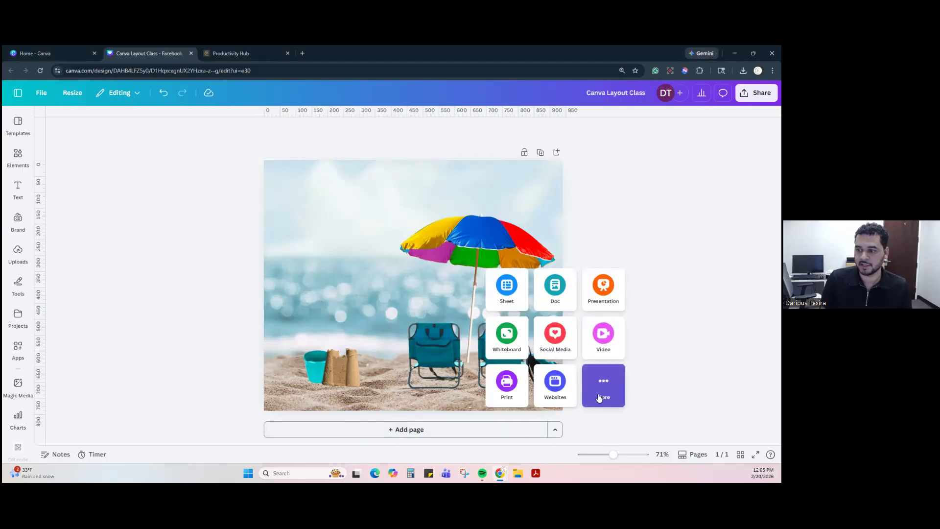
left_click(601, 391)
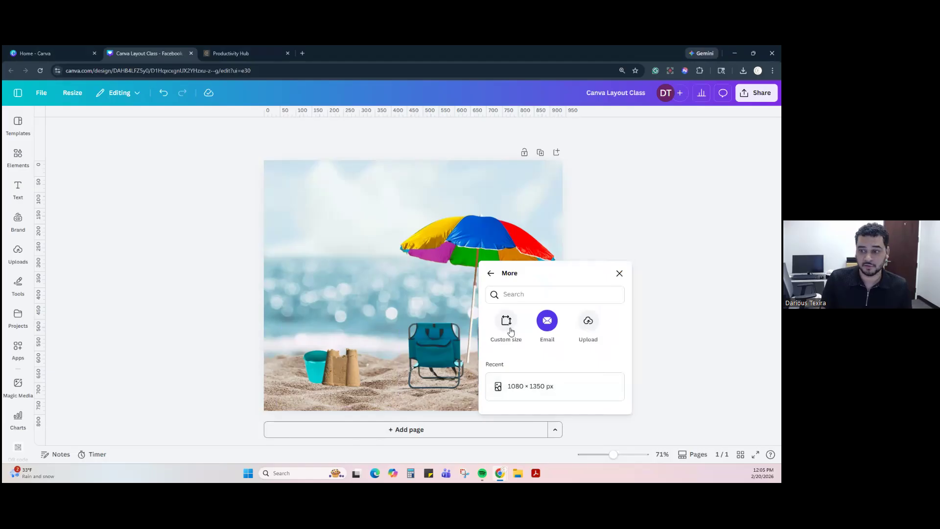
left_click(534, 385)
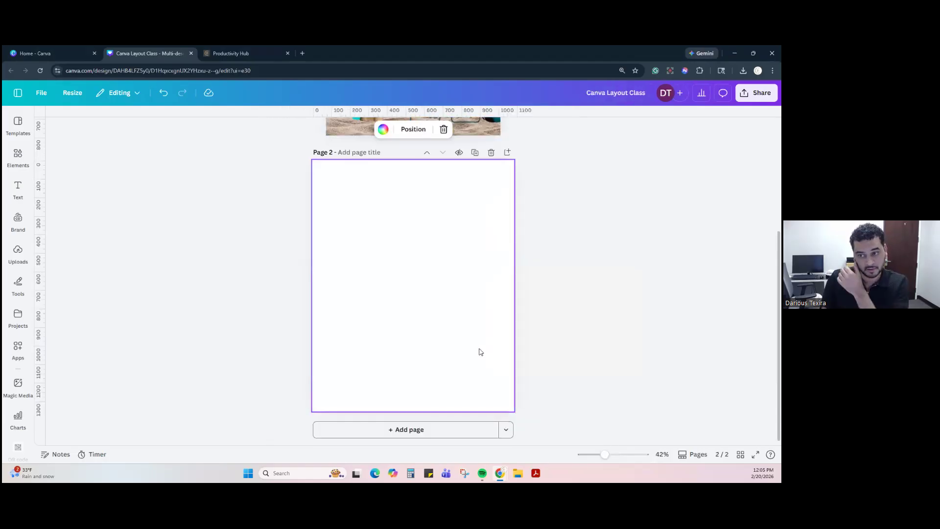
left_click(306, 283)
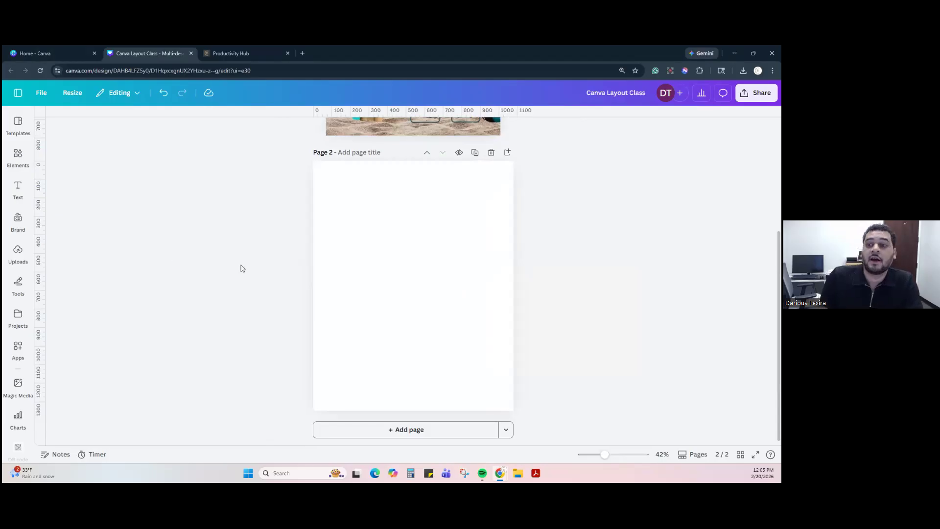
Step: Show the margins on the design's pages
left_click(42, 95)
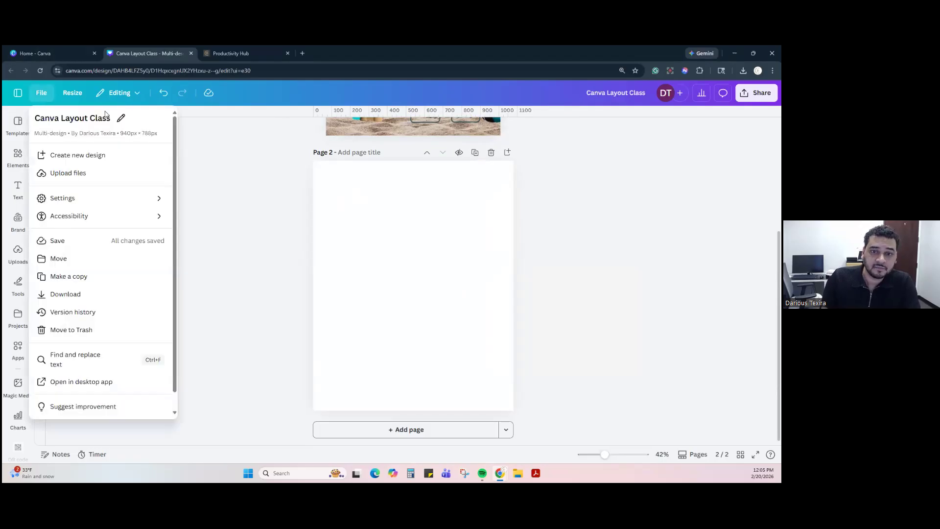
mouse_move(89, 203)
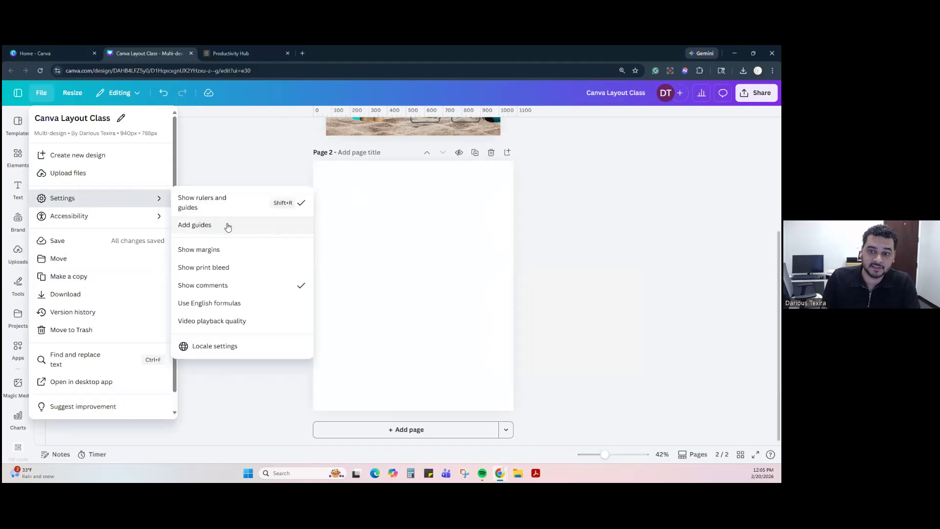
left_click(224, 253)
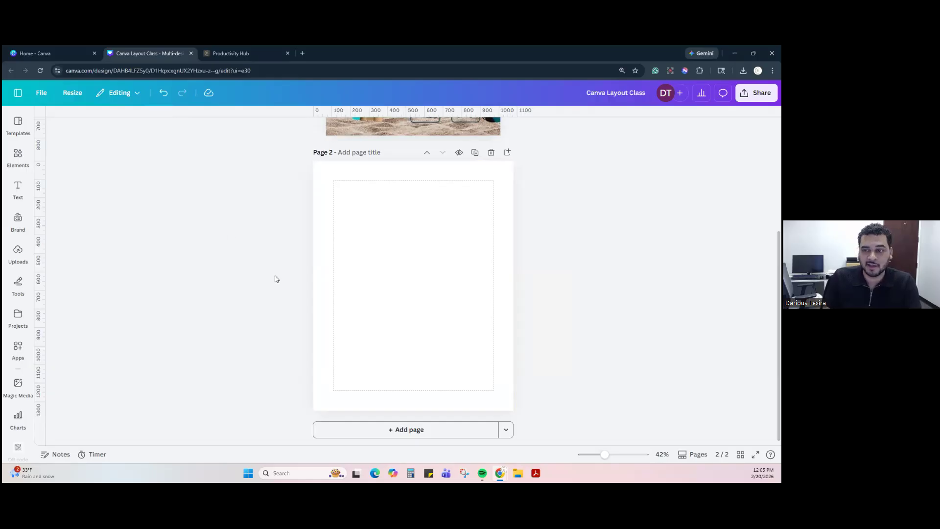
Step: Examine the margin outlines on the beach page and the blank second page
scroll(274, 277, "up", 2)
scroll(275, 277, "down", 2)
scroll(287, 305, "up", 2)
scroll(288, 306, "down", 2)
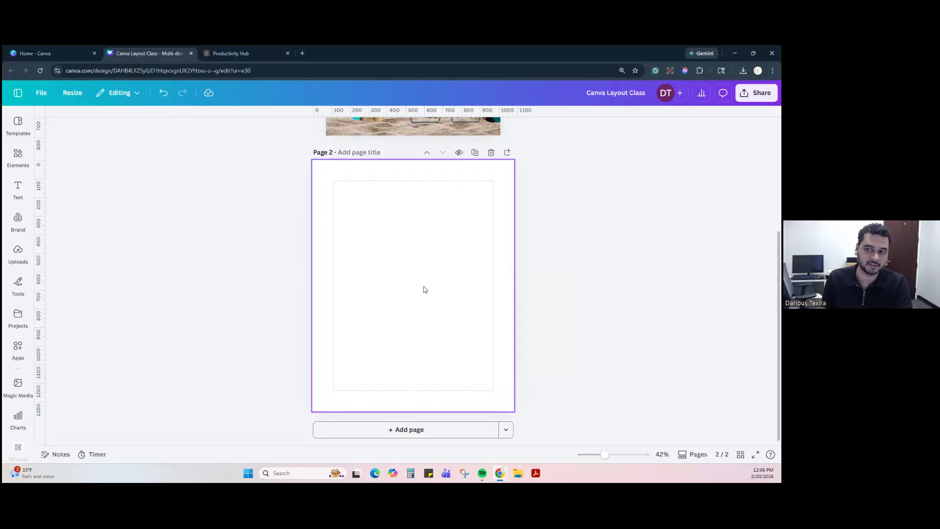
scroll(313, 243, "up", 2)
scroll(328, 243, "down", 2)
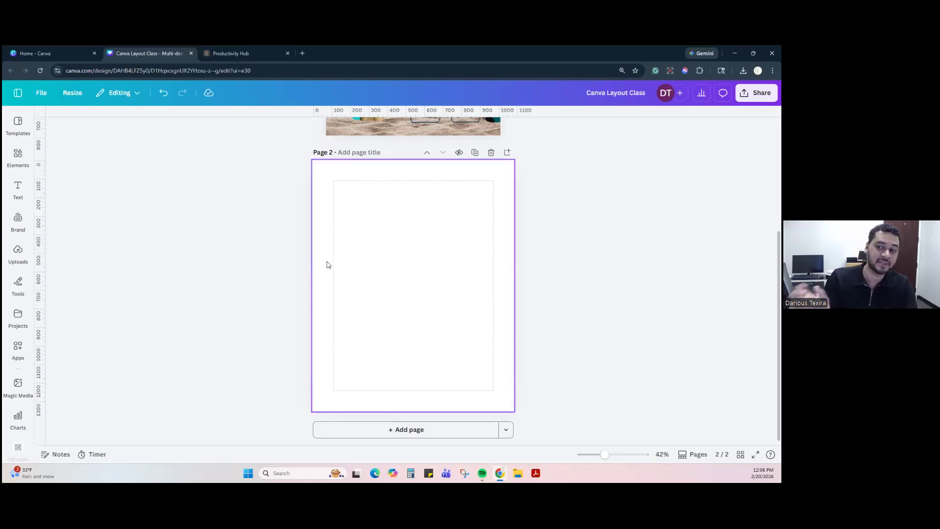
left_click_drag(305, 262, 370, 271)
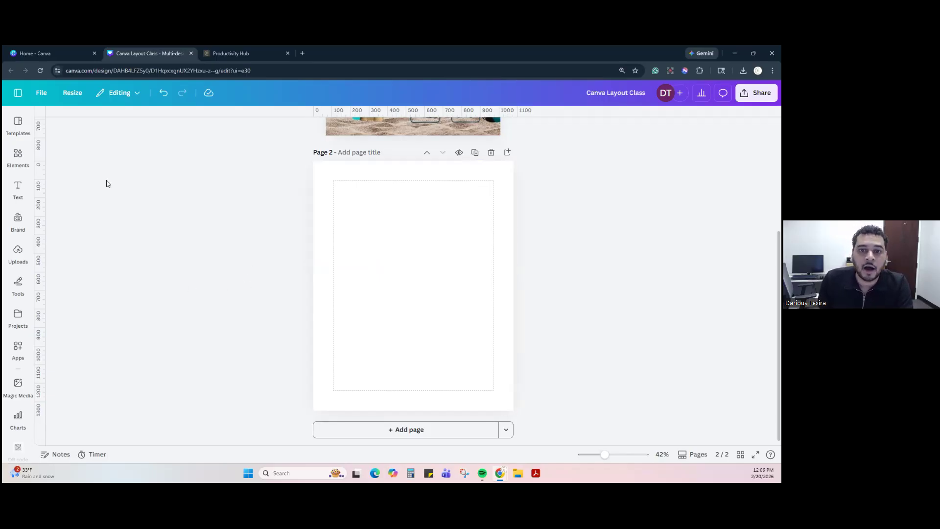
Step: Add custom guides to page 2 with 3 columns and a 0 px column gap
left_click(41, 94)
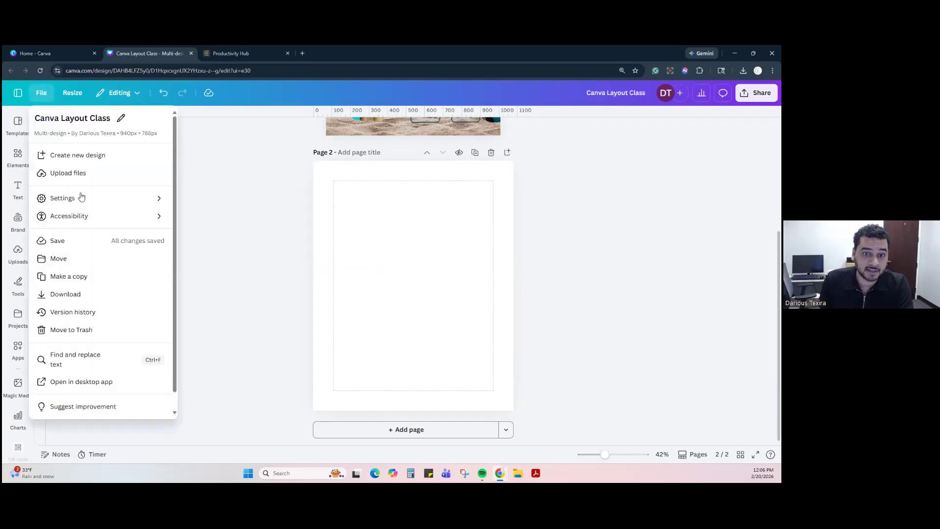
mouse_move(83, 198)
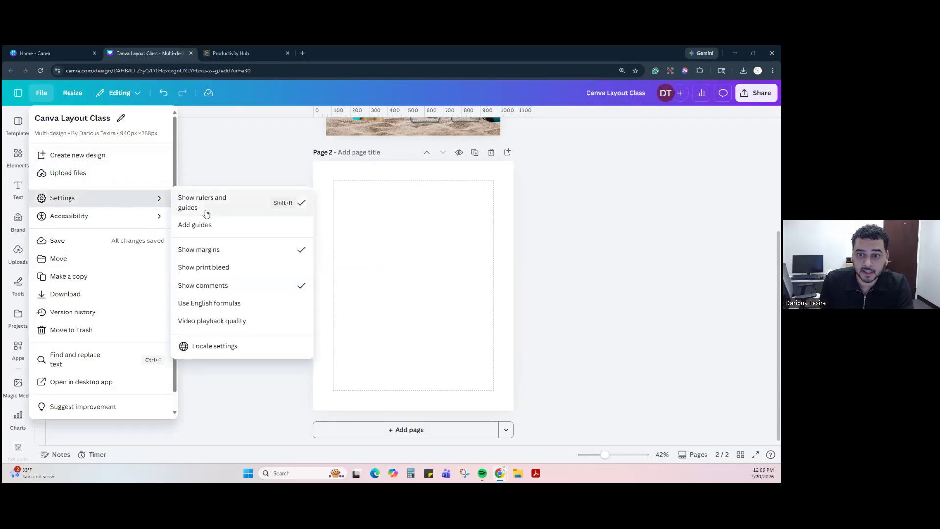
left_click(212, 225)
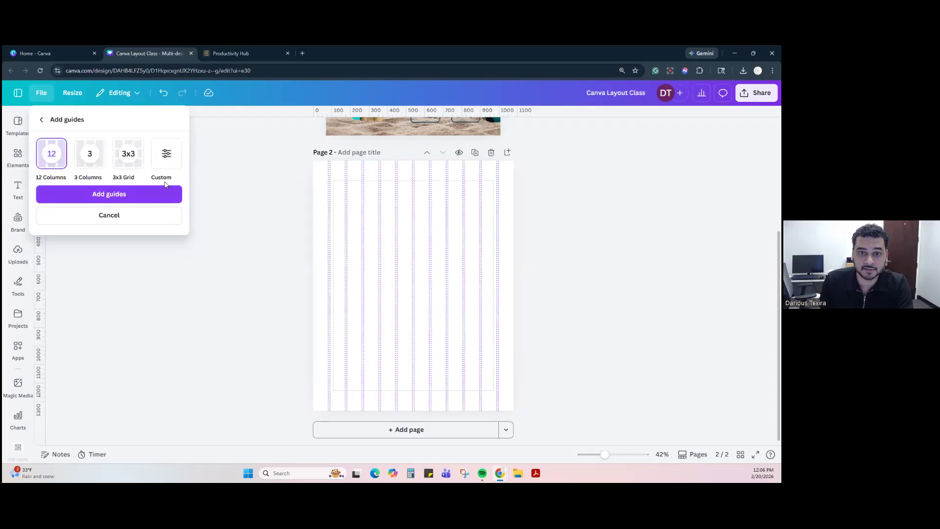
left_click(167, 157)
left_click(68, 210)
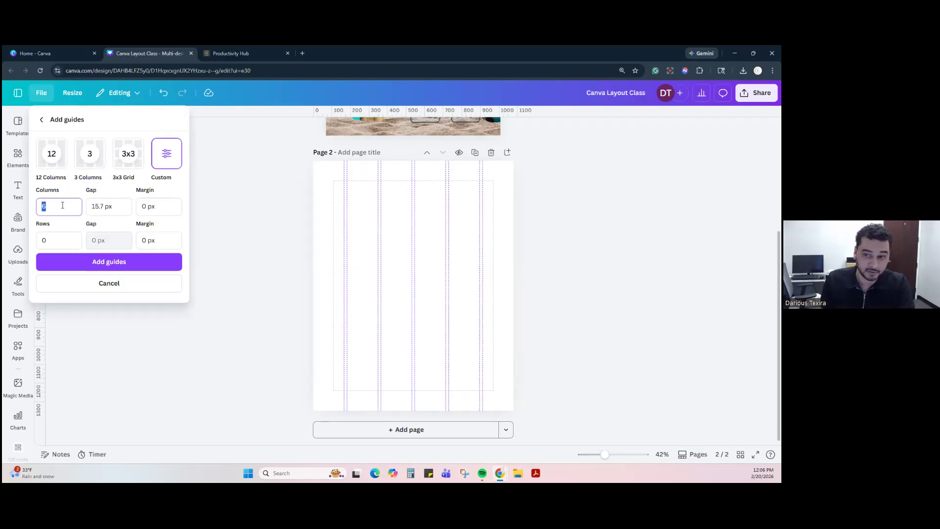
left_click(99, 206)
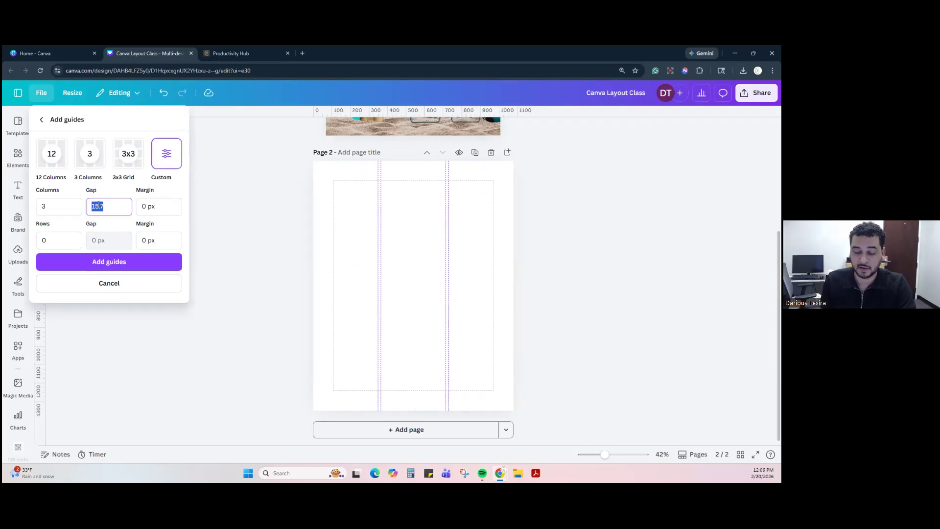
type("0")
key("Tab")
key("Tab")
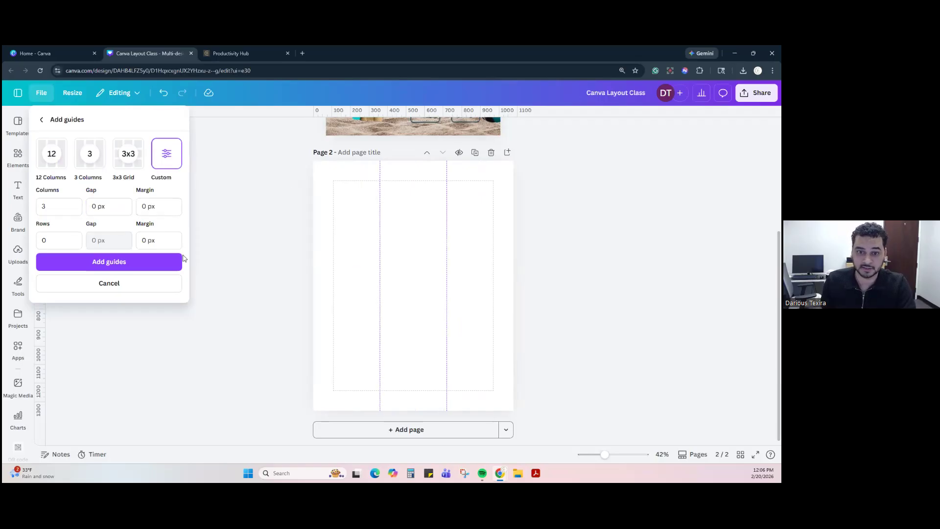
left_click(142, 266)
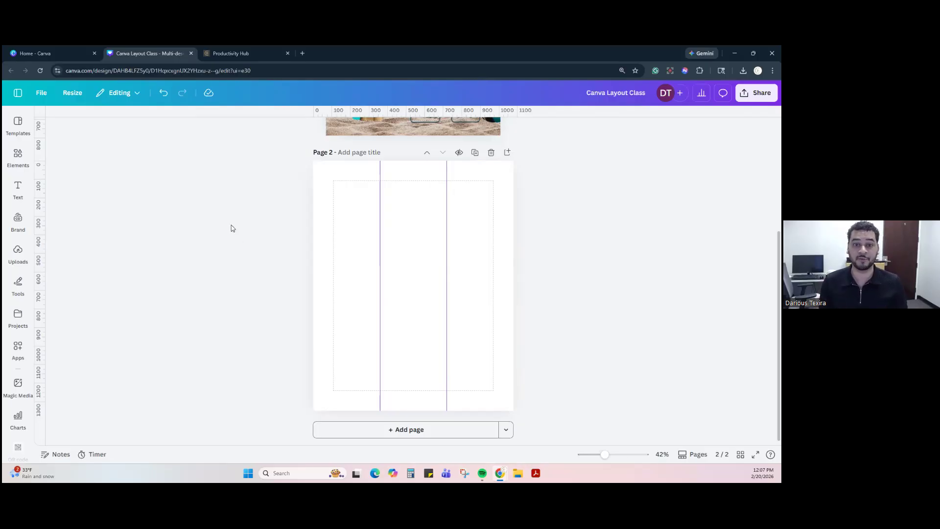
Step: Add custom guides with 3 rows to page 2, keeping the 3 columns, for a three-by-three grid
left_click(41, 93)
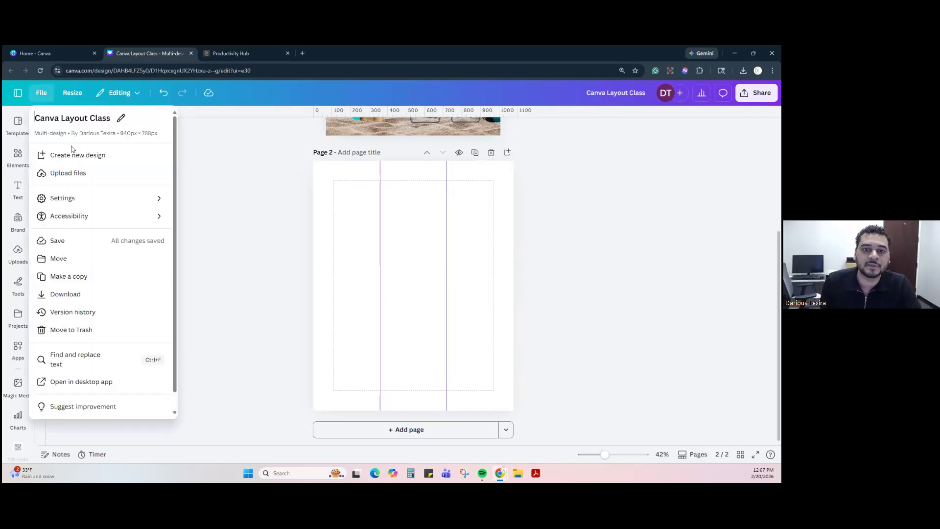
mouse_move(90, 196)
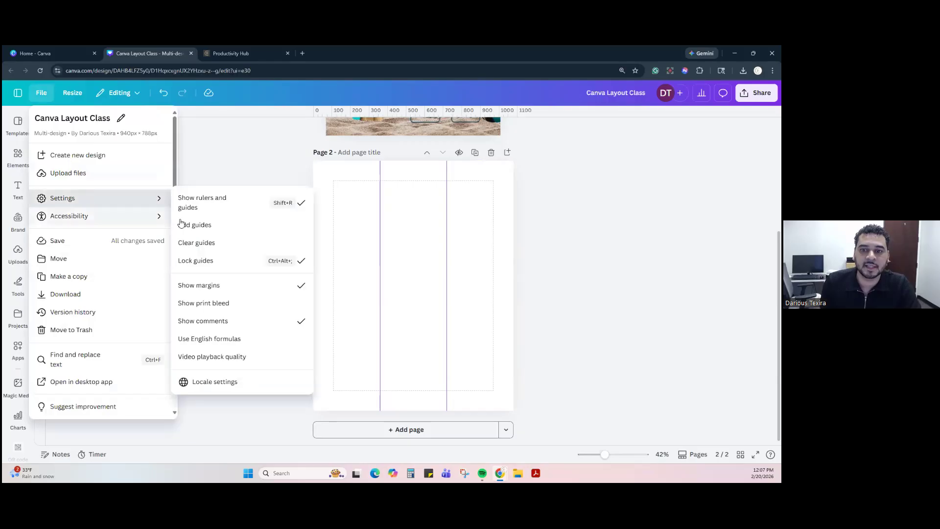
left_click(212, 227)
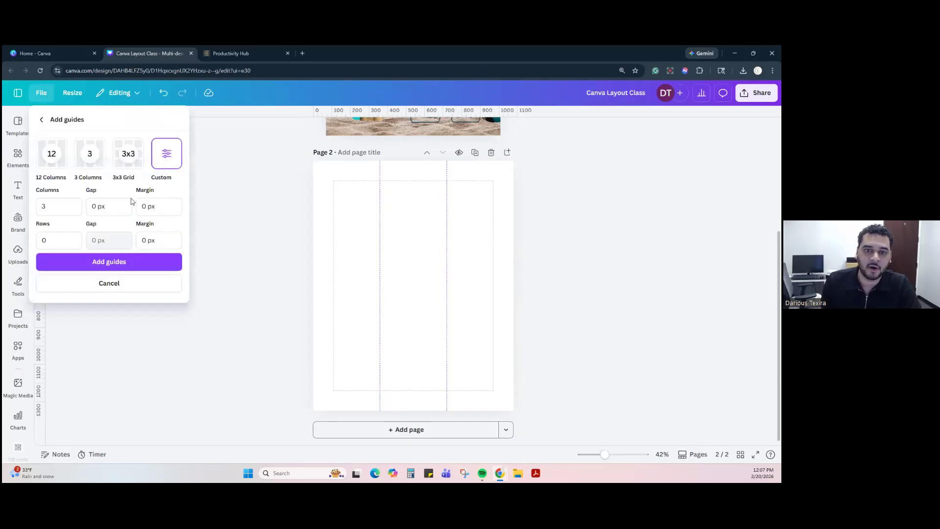
left_click(58, 241)
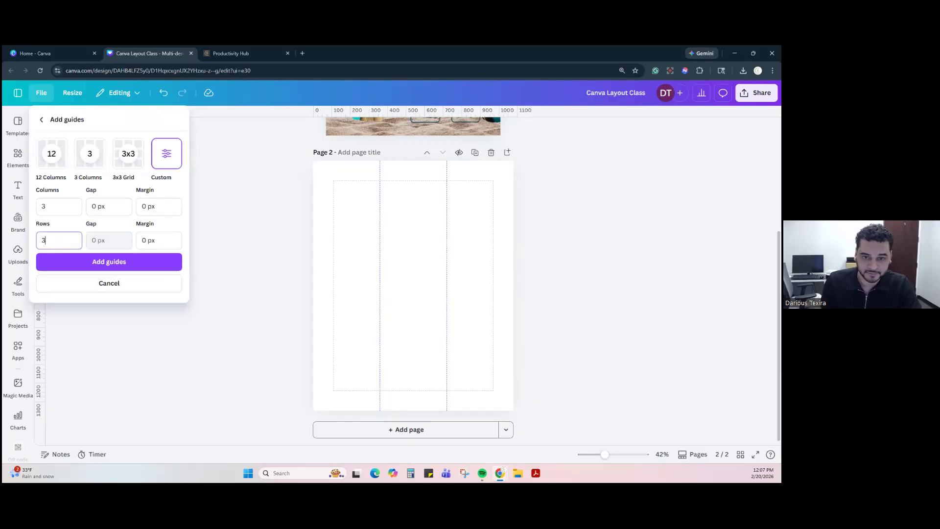
left_click(129, 259)
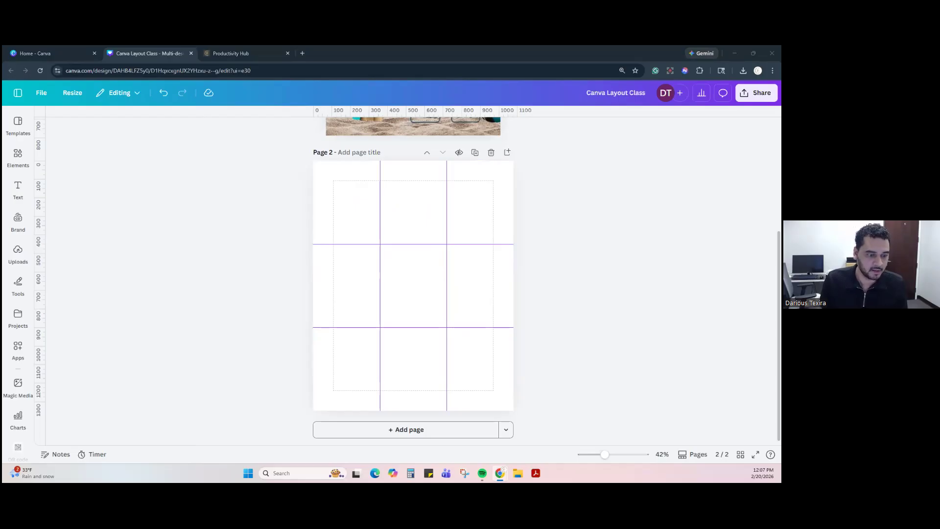
Step: Paste the lorem ipsum text onto page 2 and move it onto the second vertical guide, at about X 572 px, Y 484 px
left_click(425, 270)
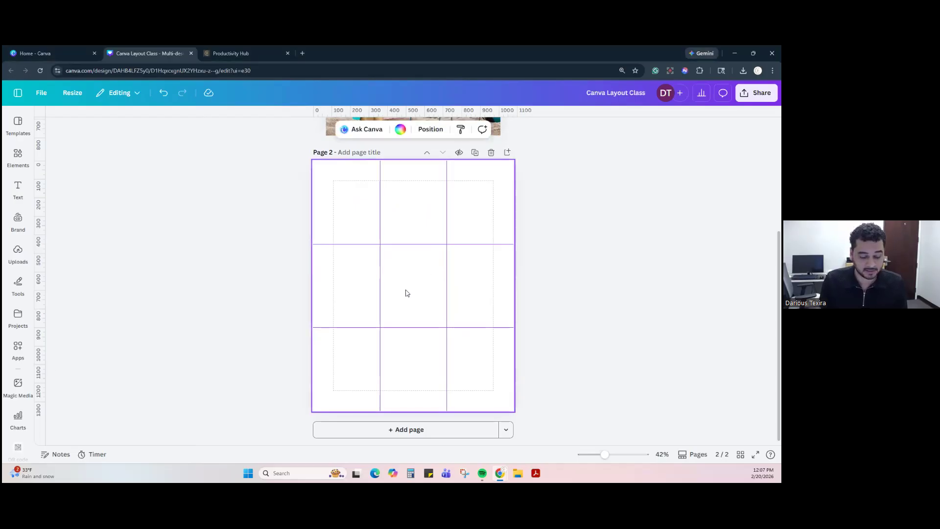
key("ctrl+v")
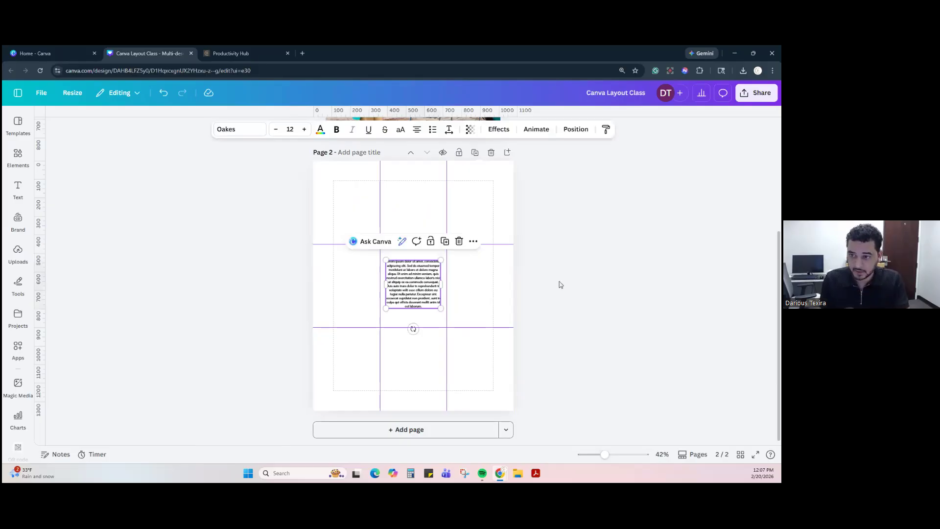
left_click_drag(401, 272, 437, 265)
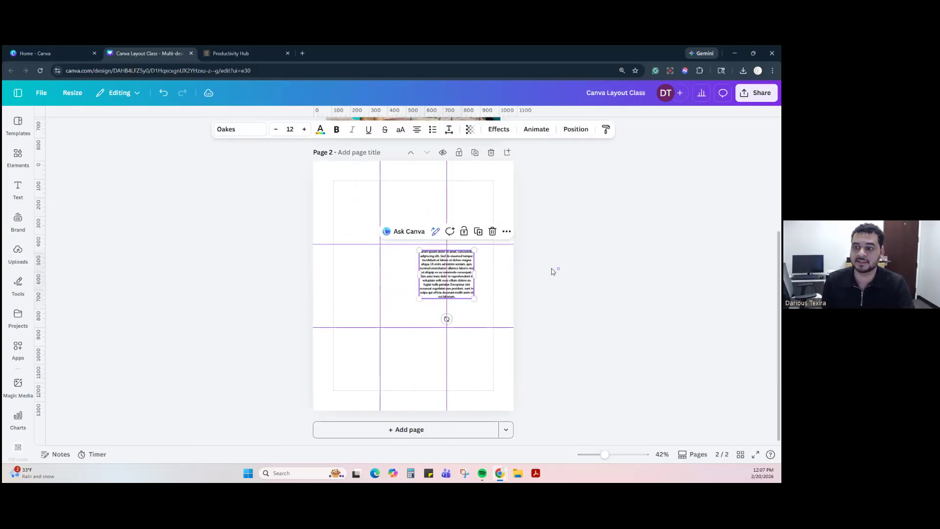
left_click(552, 269)
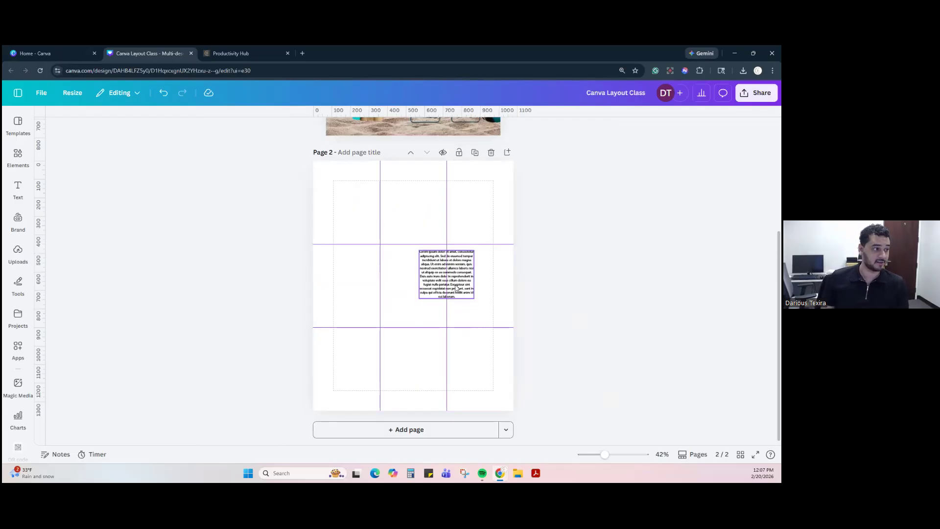
Step: Align the lorem ipsum text block to the left and top edges of page 2
left_click(456, 288)
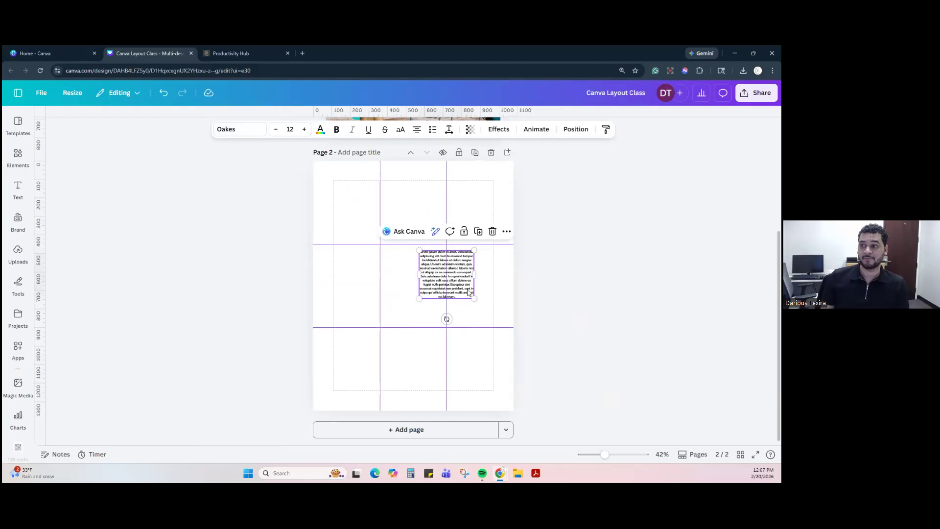
left_click(576, 132)
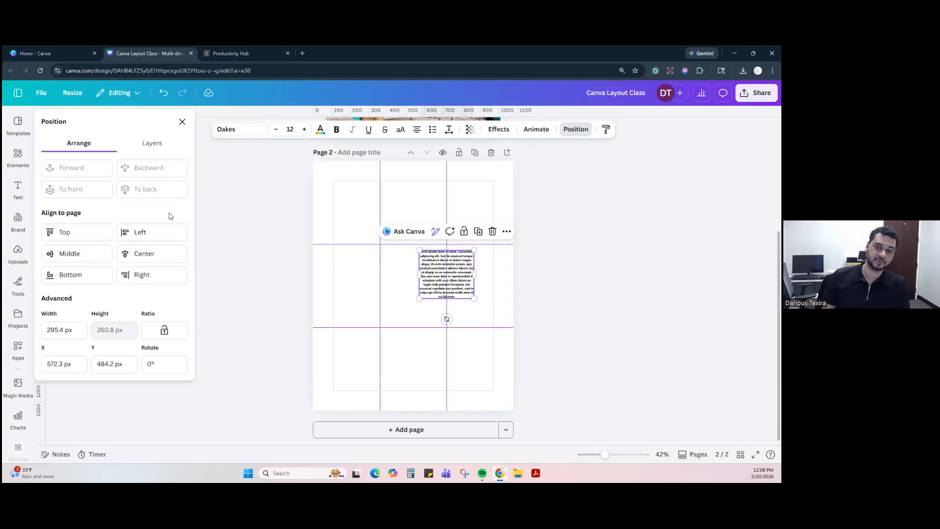
left_click(139, 232)
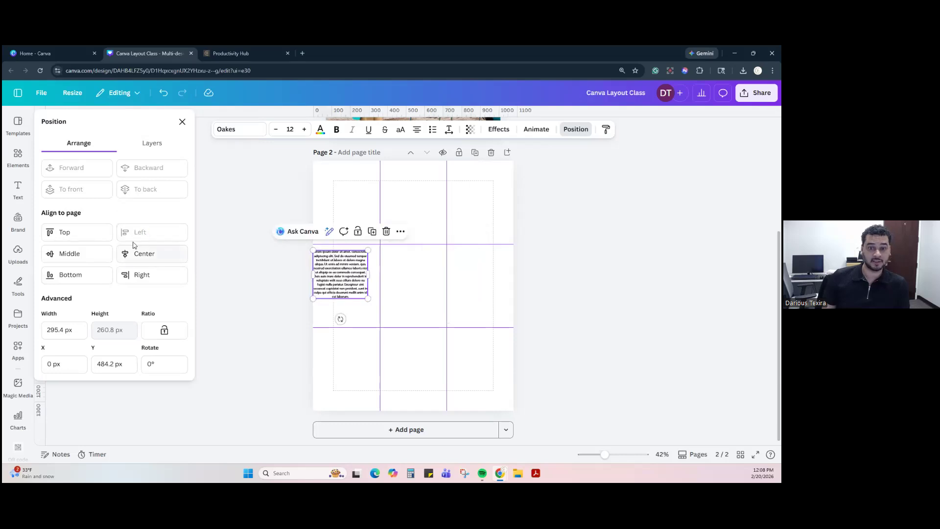
left_click(79, 236)
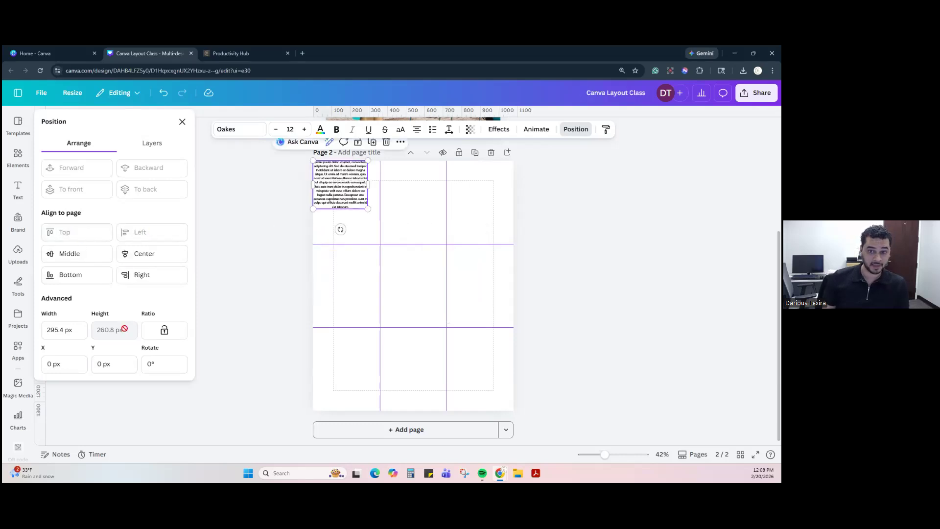
Step: Centre the lorem ipsum text block horizontally and vertically on page 2, then deselect it
left_click(141, 255)
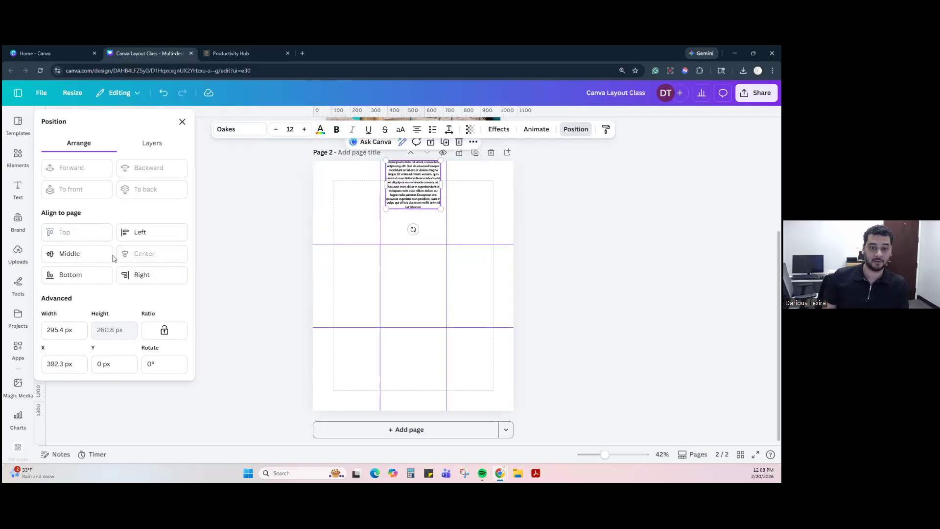
left_click(95, 256)
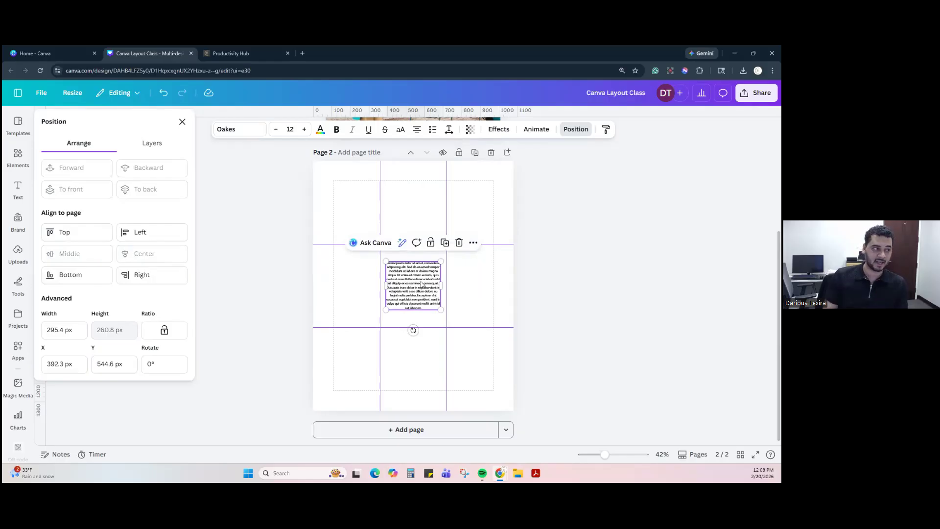
left_click(556, 291)
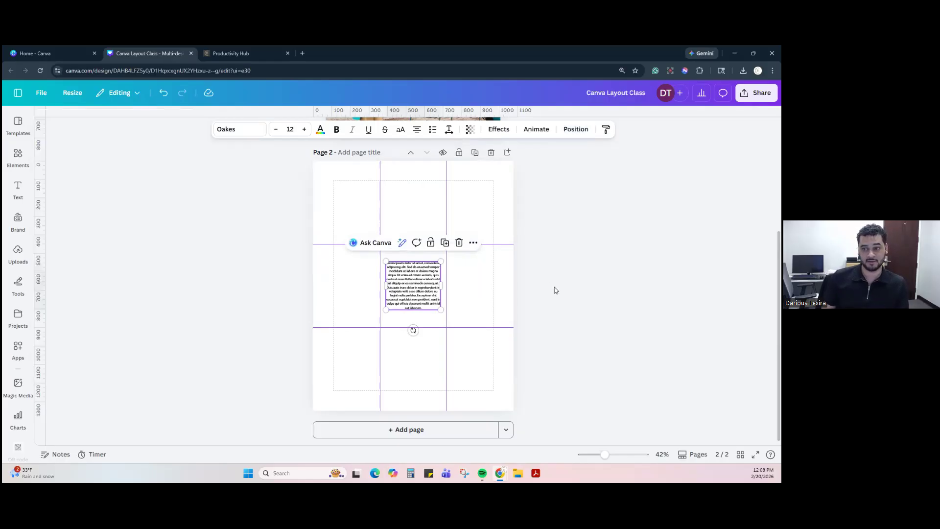
left_click(555, 290)
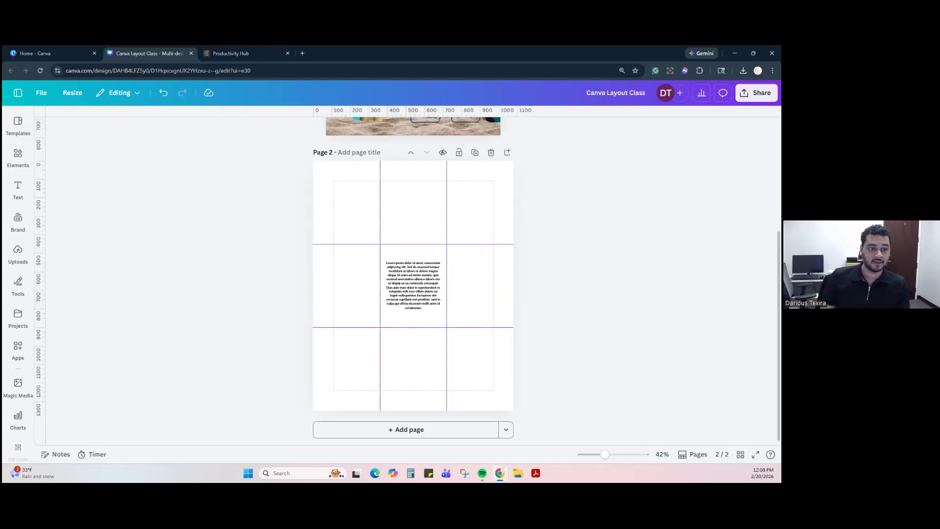
Step: Paste a longer lorem ipsum text onto page 2 and move it across the first vertical guide, at about X 132 px, Y 167 px
left_click(359, 258)
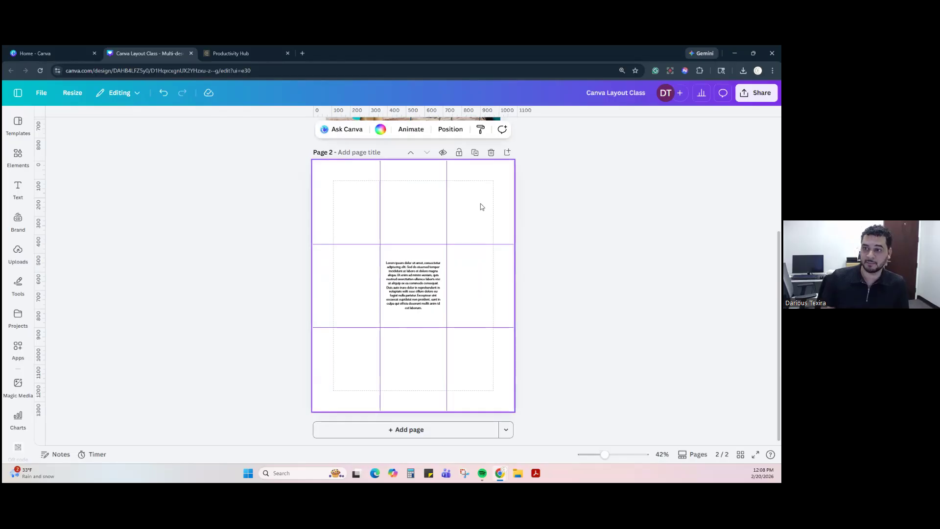
type("Lorem ipsum dolor sit amet, consectetur adipiscing elit. Sed do eiusmod tempor incididunt ut labore et dolore magna aliqua. Ut enim ad minim veniam, quis nostrud exercitation ullamco laboris nisi ut aliquip ex ea commodo consequat. Duis aute irure dolor in reprehenderit in voluptate velit esse cillum dolore eu fugiat nulla pariatur. Excepteur sint occaecat cupidatat non proident, sunt in culpa qui officia deserunt mollit anim id est laborum. Lorem ipsum dolor sit amet, consectetur adipiscing elit. Sed do eiusmod tempor incididunt ut labore et dolore magna aliqua. Ut enim ad minim veniam, quis nostrud exercitation ullamco laboris nisi ut aliquip ex ea commodo consequat. Duis aute irure dolor in reprehenderit in voluptate velit esse cillum dolore eu fugiat nulla pariatur. Excepteur sint occaecat cupidatat non proident, sunt in culpa qui officia deserunt mollit anim id est laborum. Lorem ipsum dolor sit amet, consectetur adipiscing elit. Sed do eiusmod tempor incididunt ut labore et dolore magna aliqua. Ut enim ad minim veniam, quis nostrud exercitation ullamco laboris nisi ut aliquip ex ea commodo consequat. Duis aute irure dolor in reprehenderit in voluptate velit esse cillum dolore eu fugiat nulla pariatur. Excepteur sint occaecat cupidatat non proident, sunt in culpa qui officia deserunt mollit anim id est laborum. Lorem ipsum dolor sit amet, consectetur adipiscing elit. Sed do eiusmod tempor incididunt ut labore et dolore magna aliqua. Ut enim ad minim veniam, quis nostrud exercitation ullamco laboris nisi ut aliquip ex ea commodo consequat. Duis aute irure dolor in reprehenderit in voluptate velit esse cillum dolore eu fugiat nulla pariatur. Excepteur sint occaecat cupidatat non proident, sunt in culpa qui officia deserunt mollit anim id est laborum.")
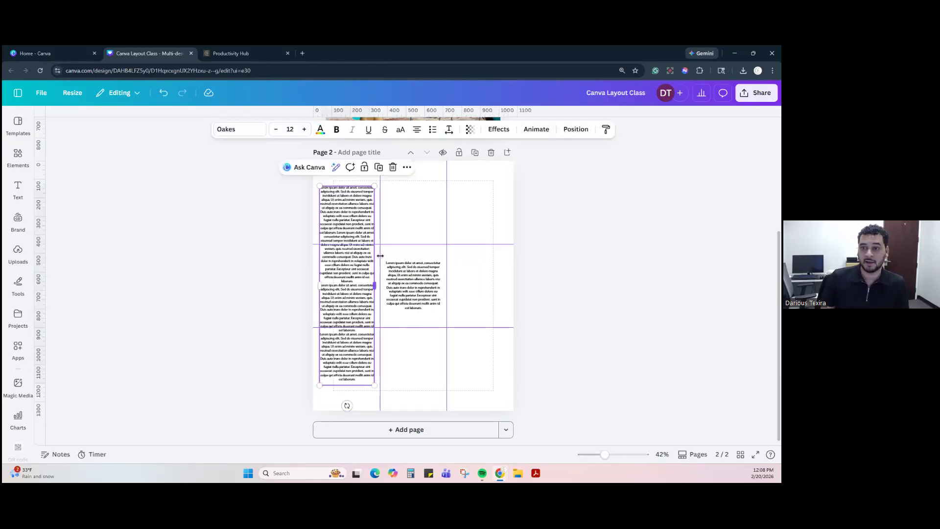
left_click(524, 258)
left_click_drag(369, 238, 388, 244)
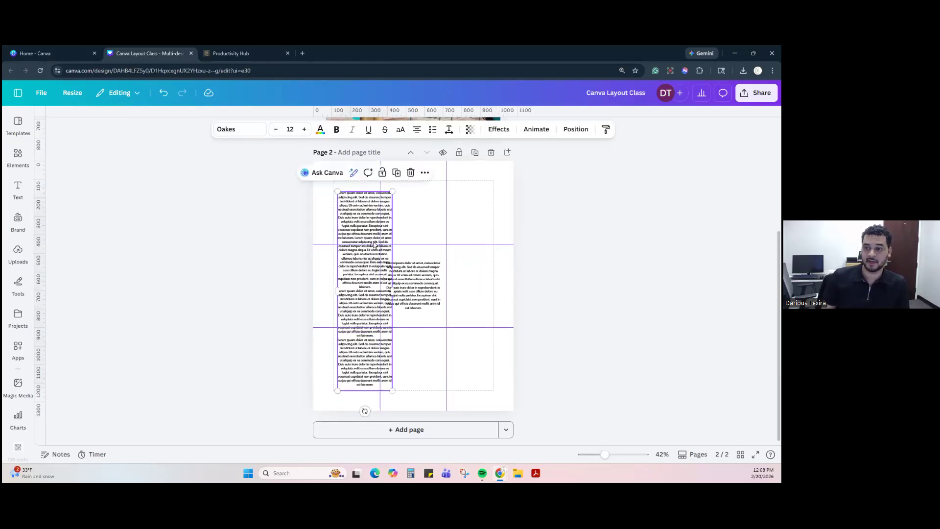
Step: Try centring the tall text block horizontally on the page, undo that, and align it to the page's vertical middle instead
left_click(576, 129)
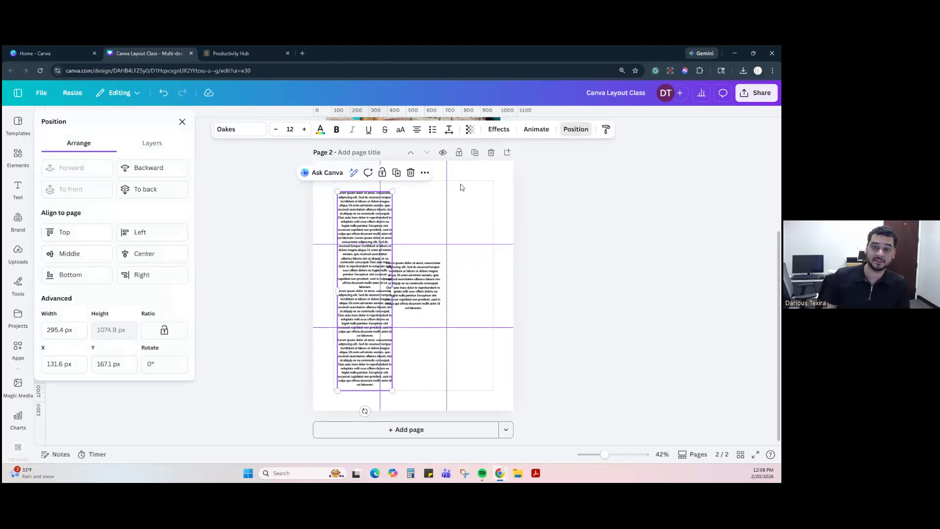
left_click(135, 254)
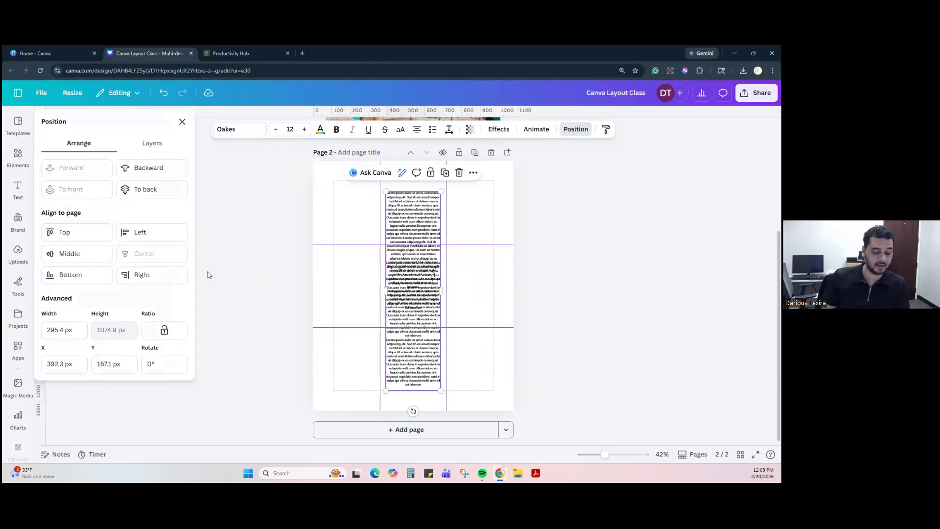
key("ctrl+z")
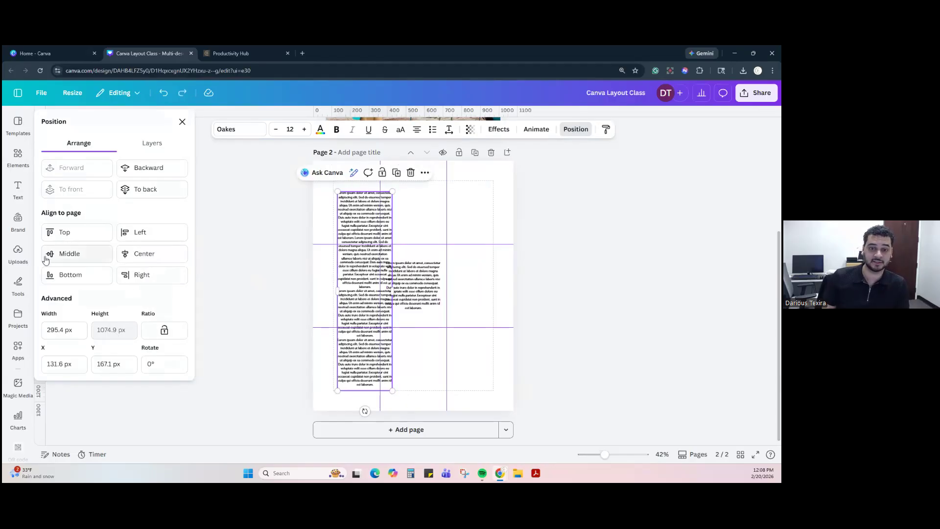
left_click(80, 253)
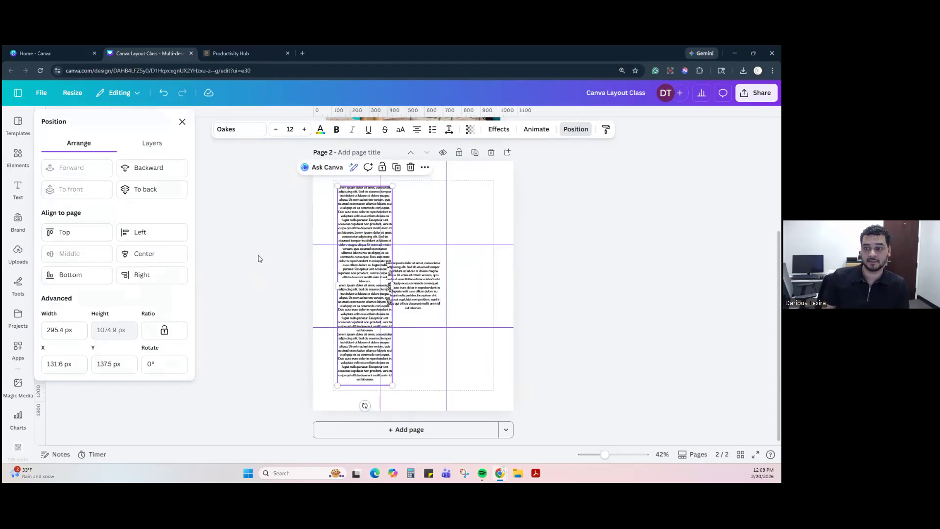
Step: Move the tall text block into the first column, between the page edge and the first vertical guide
left_click(362, 244)
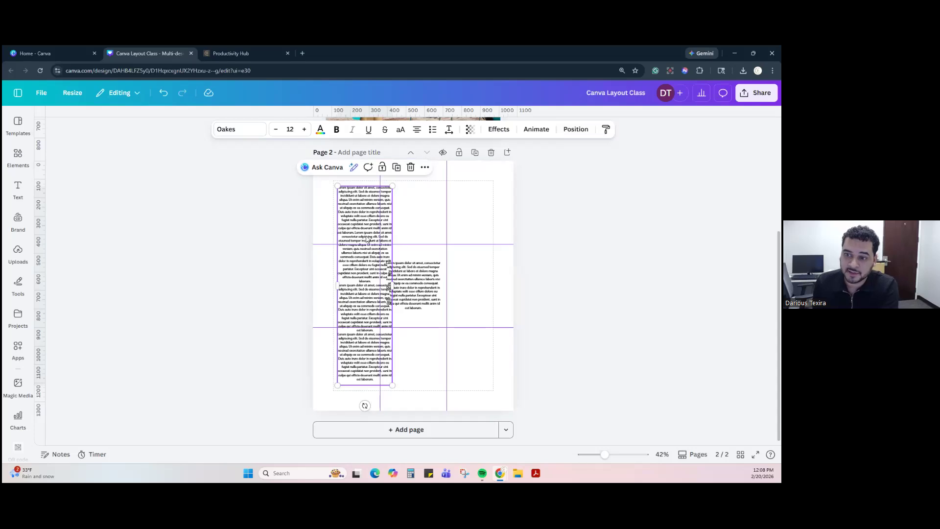
left_click_drag(359, 233, 341, 234)
left_click(222, 252)
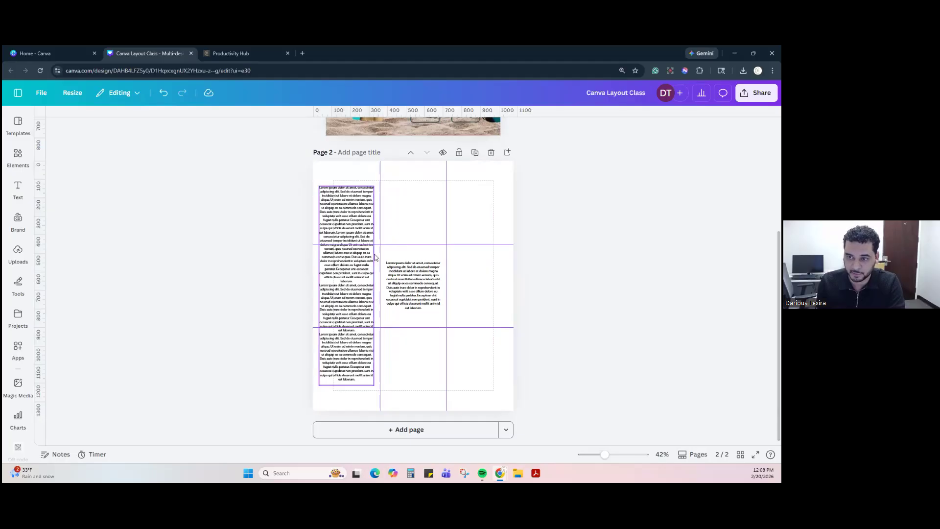
Step: Copy the tall text block in the first column and paste the copy onto page 2
left_click(335, 280)
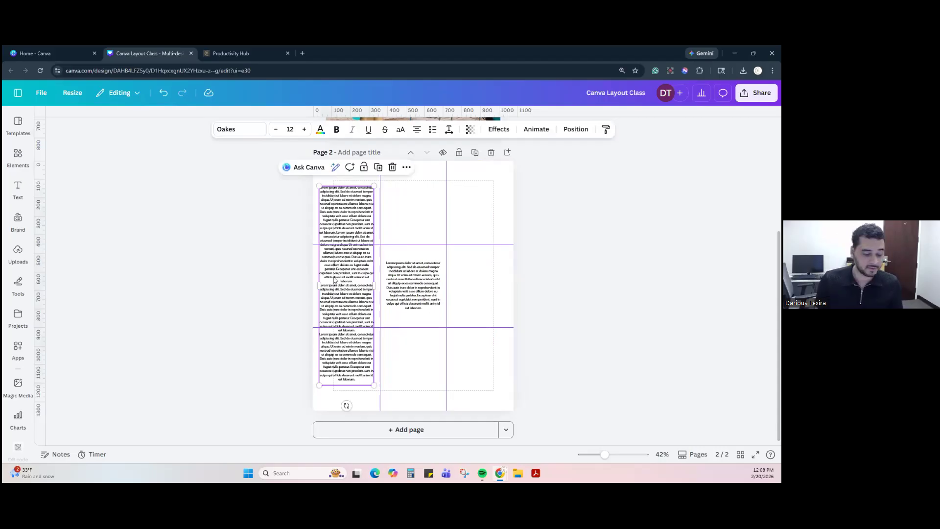
left_click(406, 167)
left_click(426, 191)
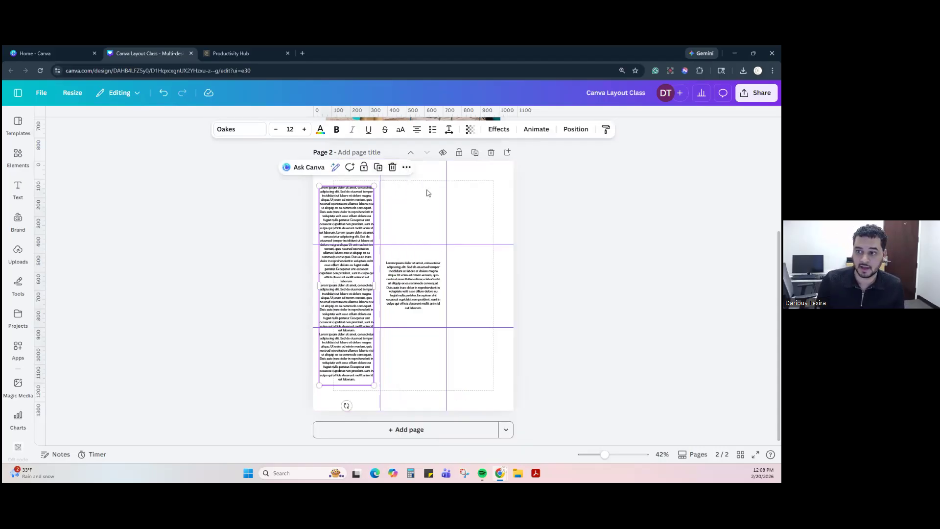
left_click(465, 226)
right_click(466, 225)
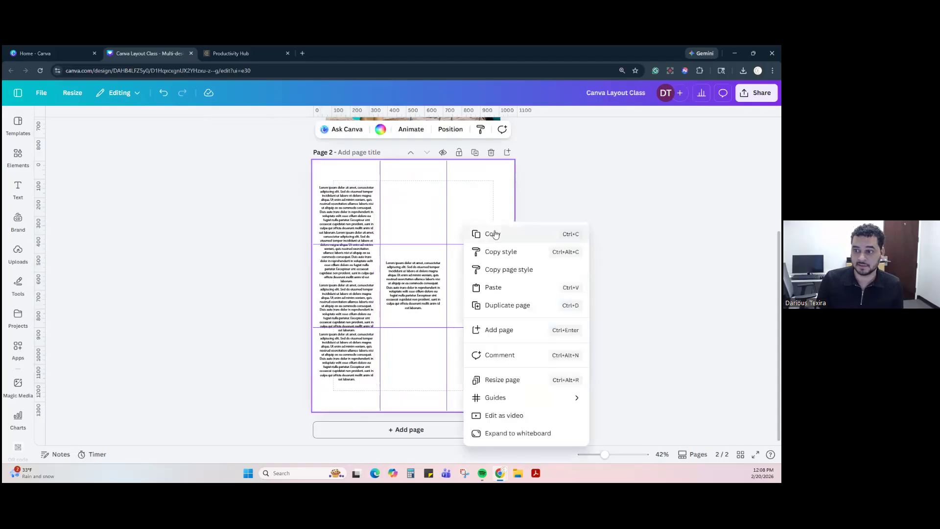
left_click(502, 288)
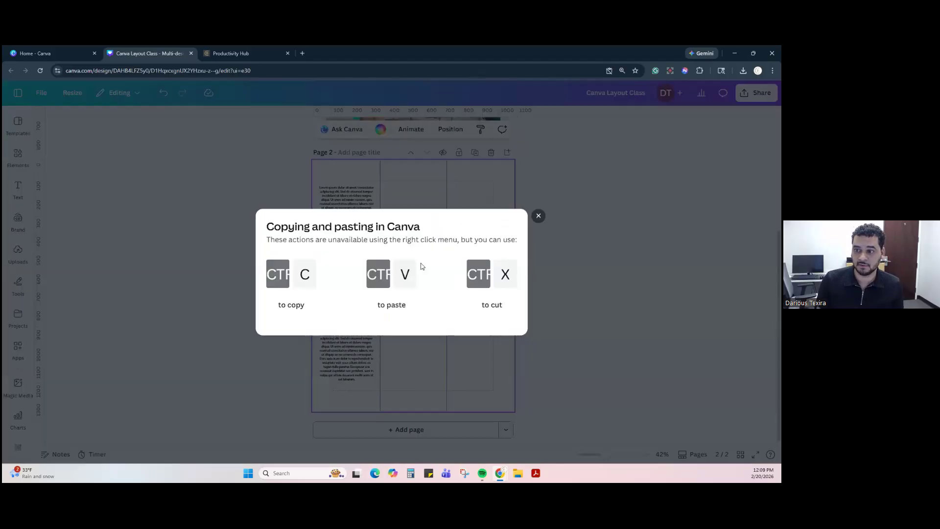
left_click(538, 219)
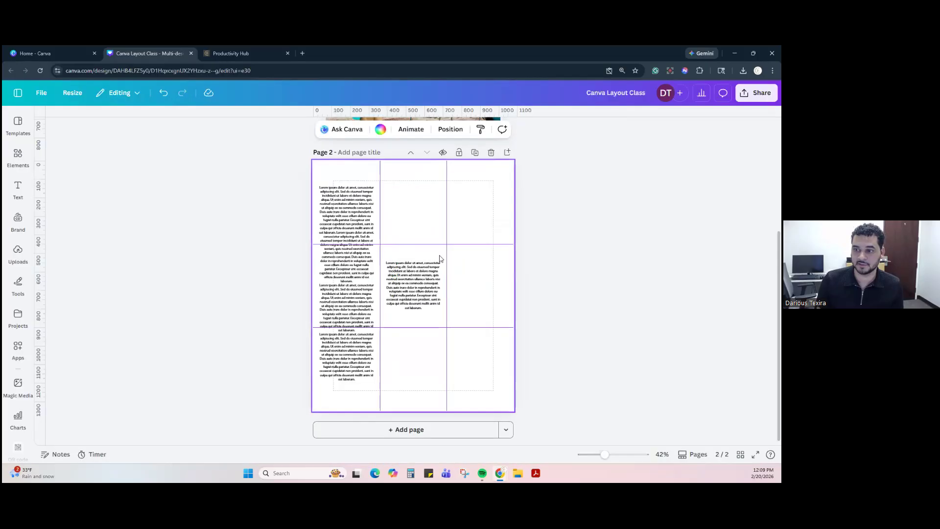
key("ctrl+v")
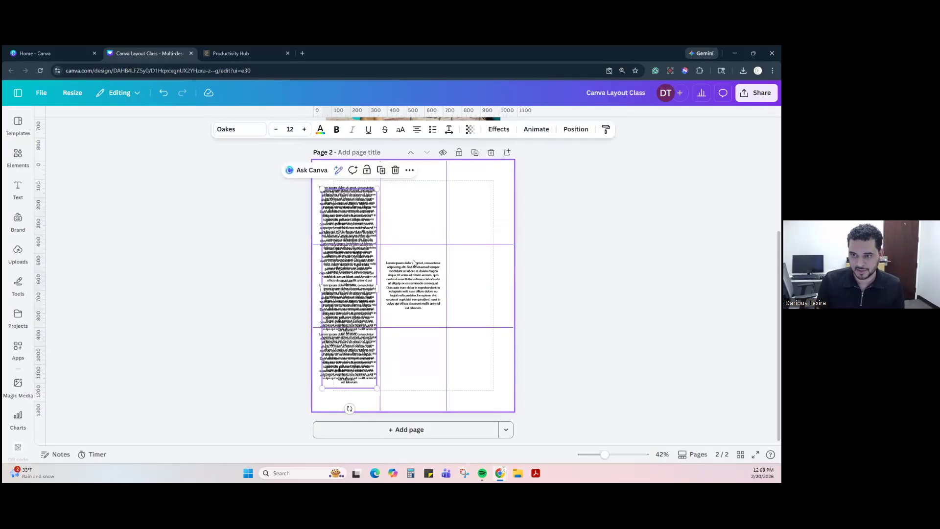
Step: Move the pasted text block into the third column, roughly level with the first-column block
left_click_drag(345, 230, 472, 230)
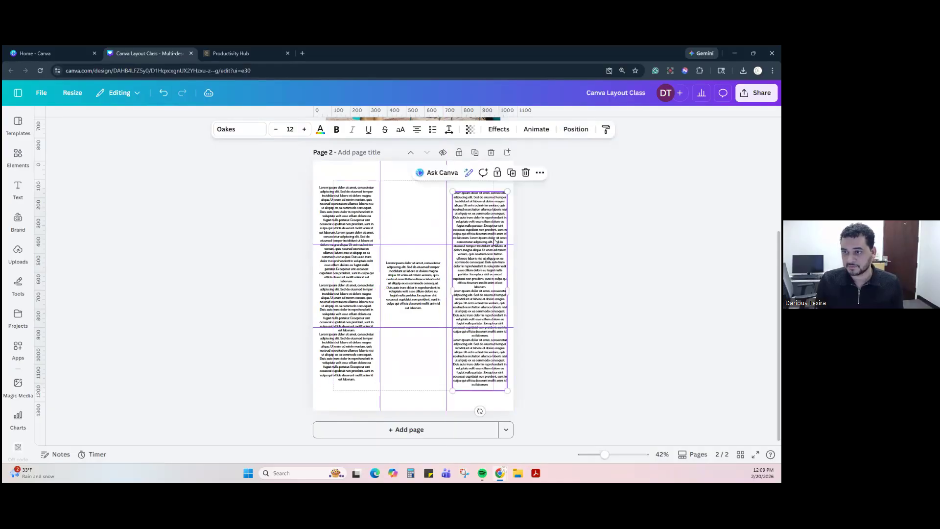
left_click(556, 243)
left_click(499, 252)
left_click(541, 256)
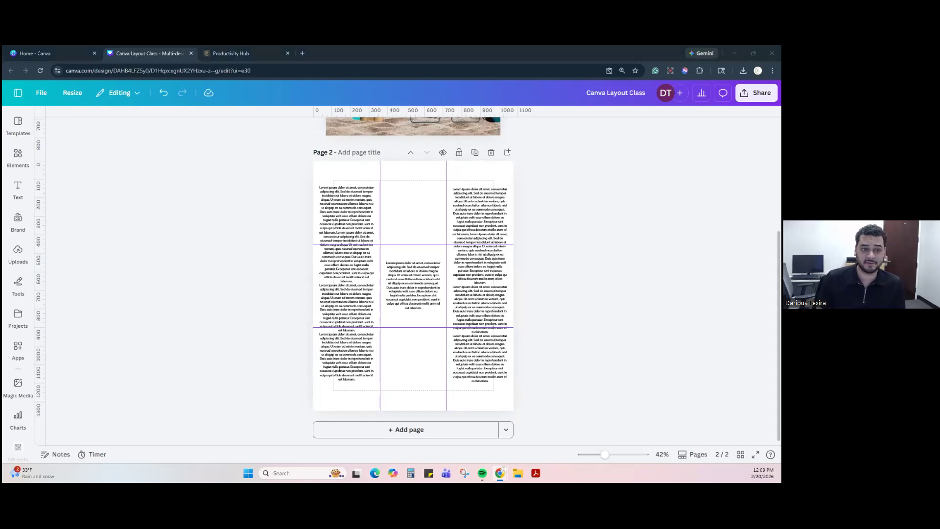
Step: Place a house photo in the middle column's upper cell and a second house photo in its lower cell
left_click(406, 210)
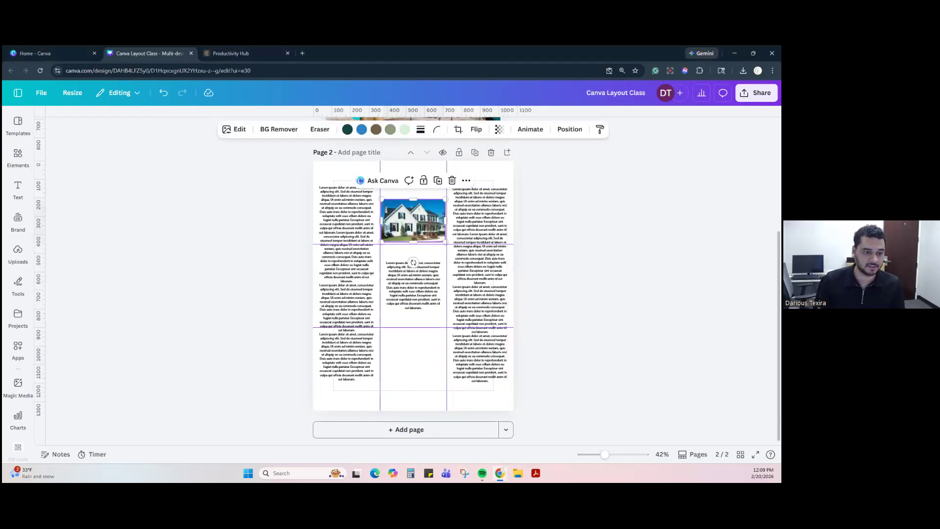
left_click(430, 392)
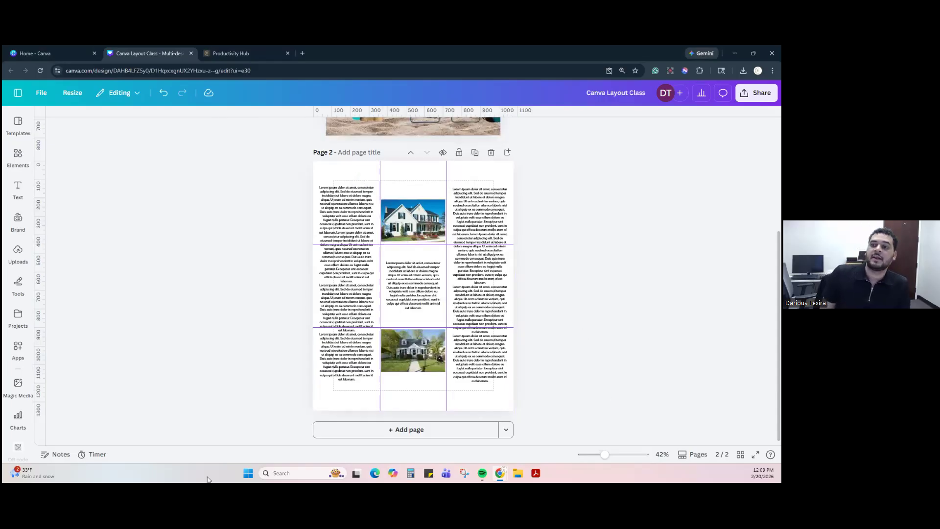
Step: Clear all guides from page 2, leaving the text and photo layout in place
left_click(41, 95)
mouse_move(78, 198)
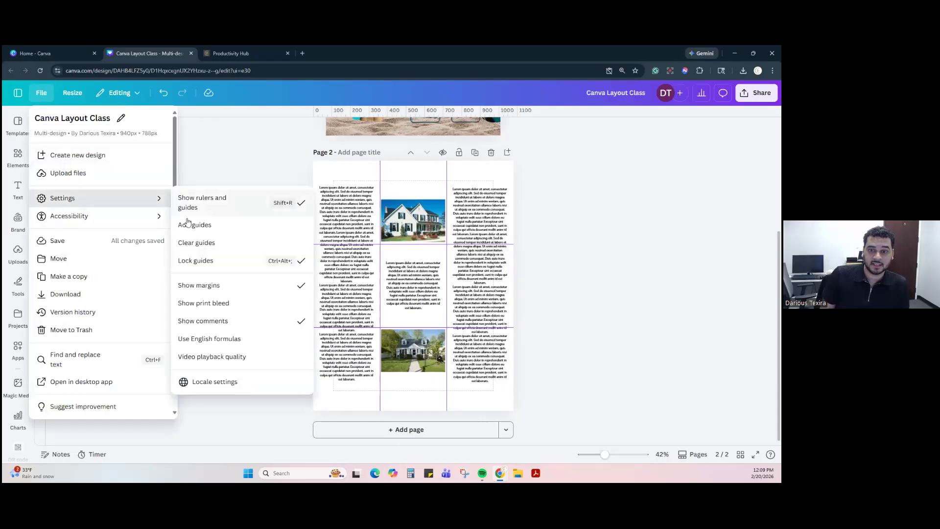
left_click(213, 244)
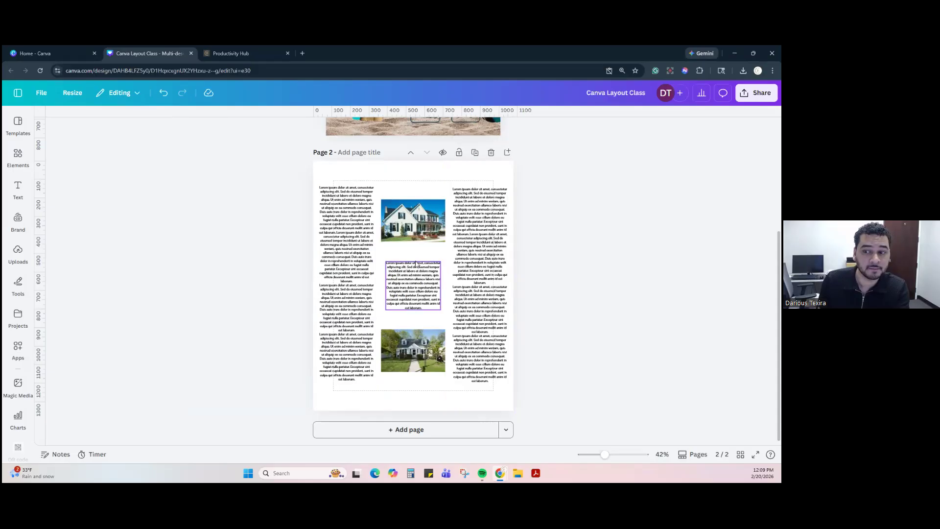
left_click(331, 180)
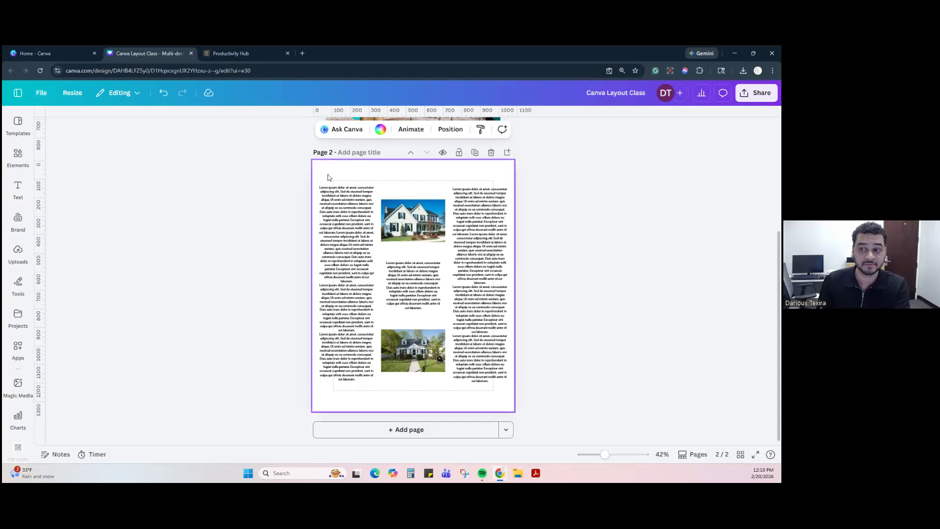
Step: From the Canva home page, search the new design types for "us letter" and create a Booklet (US Letter) design
left_click(61, 52)
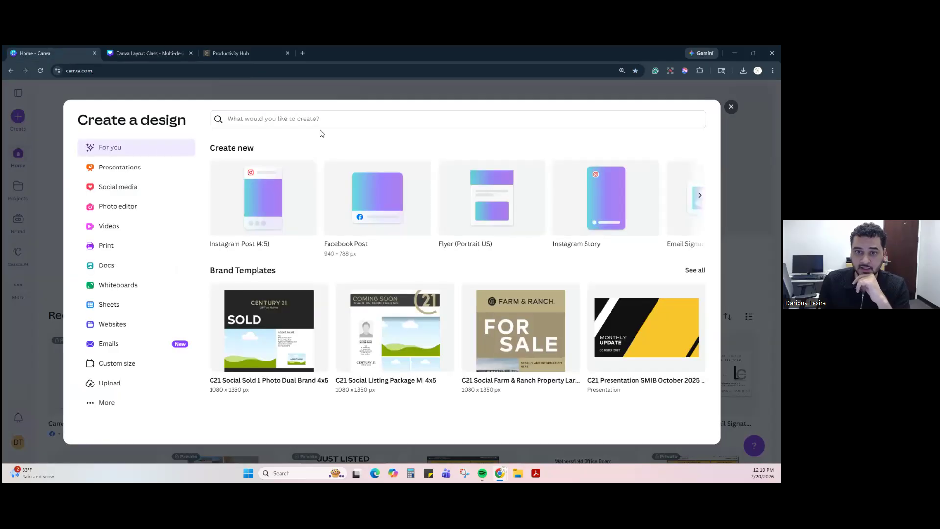
left_click(230, 119)
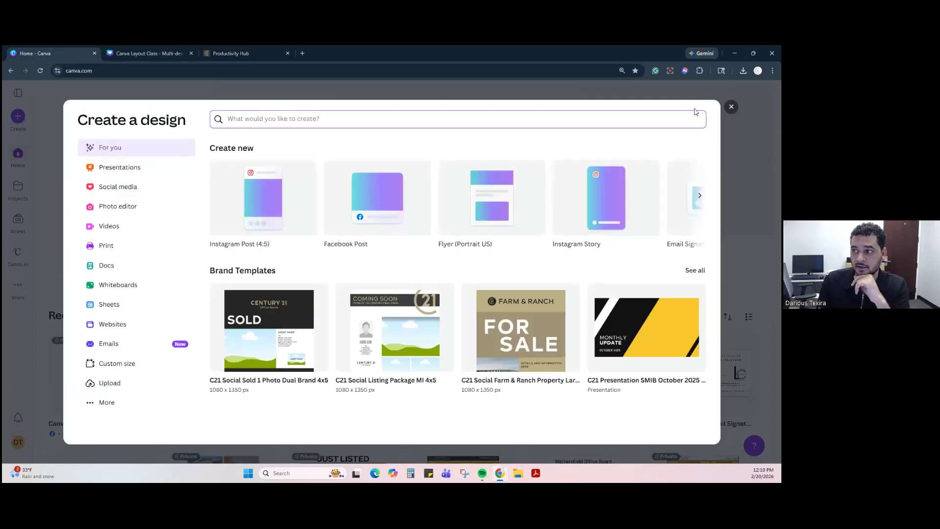
left_click(731, 107)
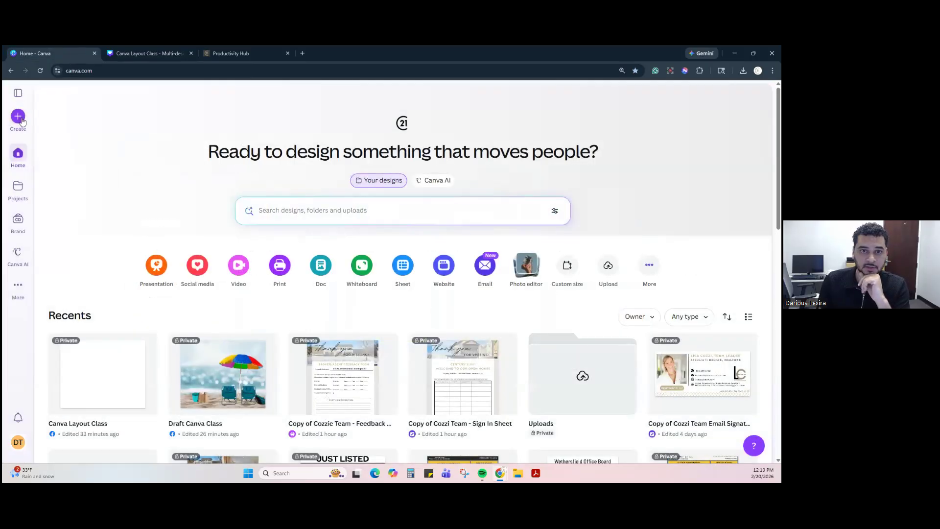
left_click(18, 117)
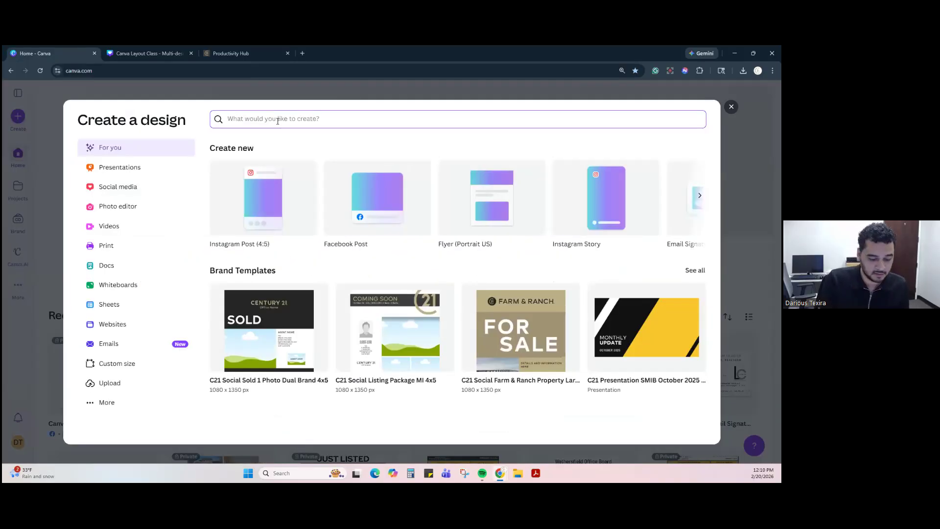
type("us letter")
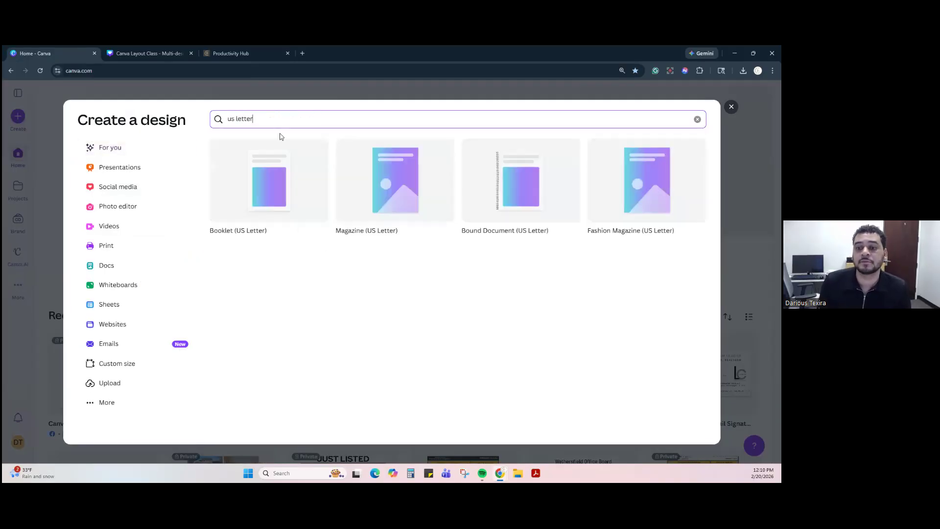
left_click(257, 193)
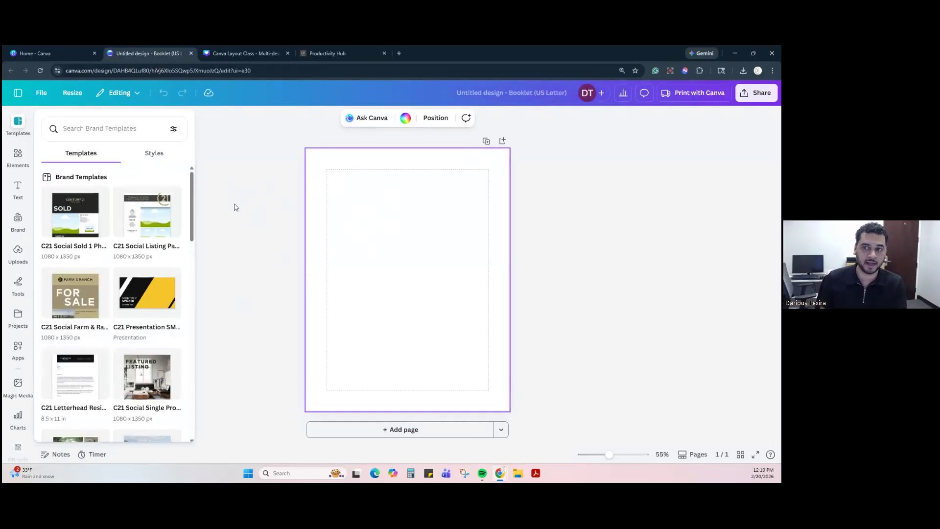
Step: Show the print bleed on the blank Booklet (US Letter) page
left_click(295, 225)
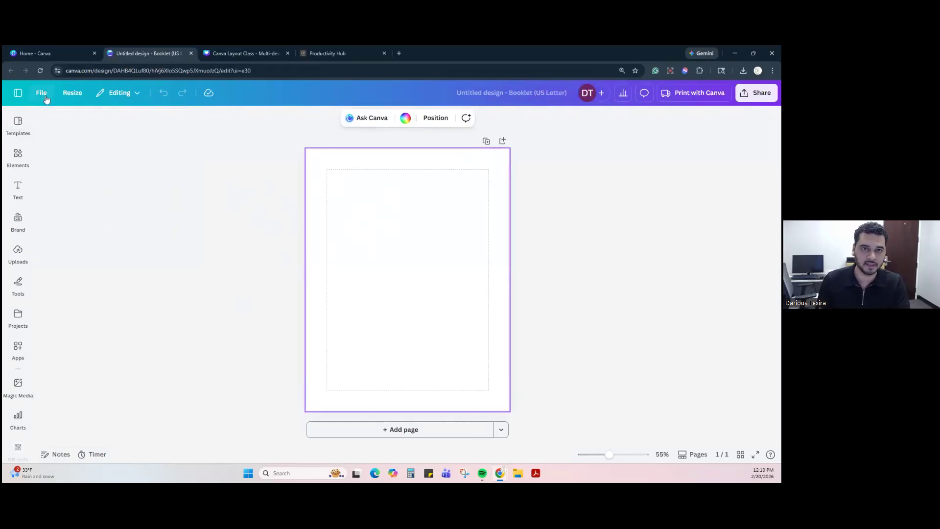
left_click(41, 93)
mouse_move(83, 201)
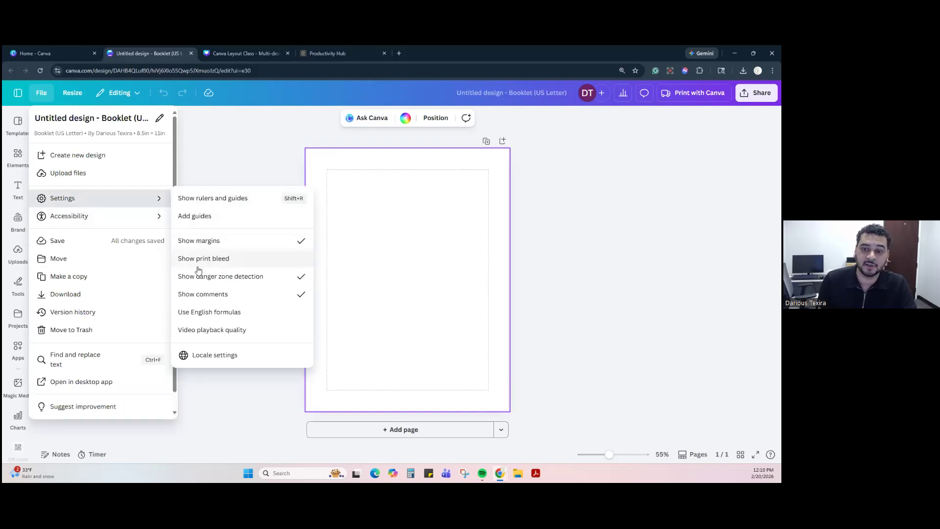
left_click(228, 262)
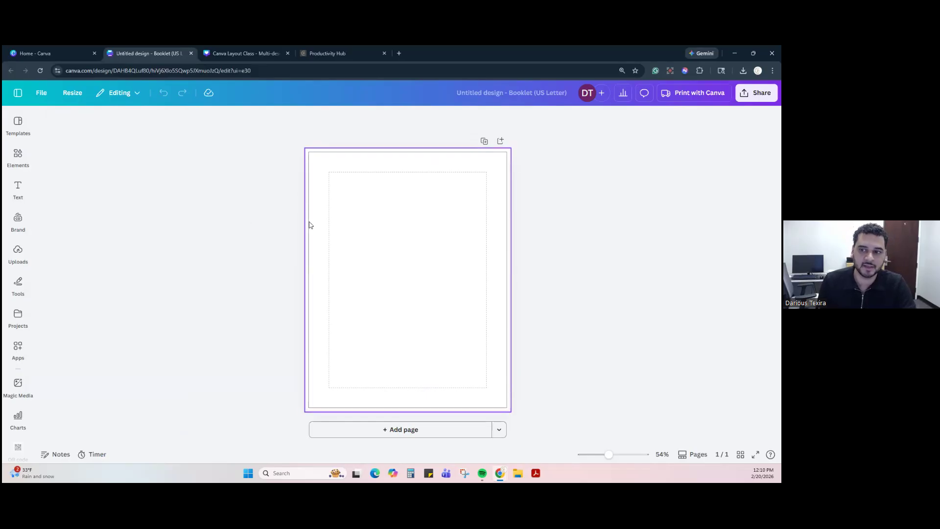
left_click(43, 96)
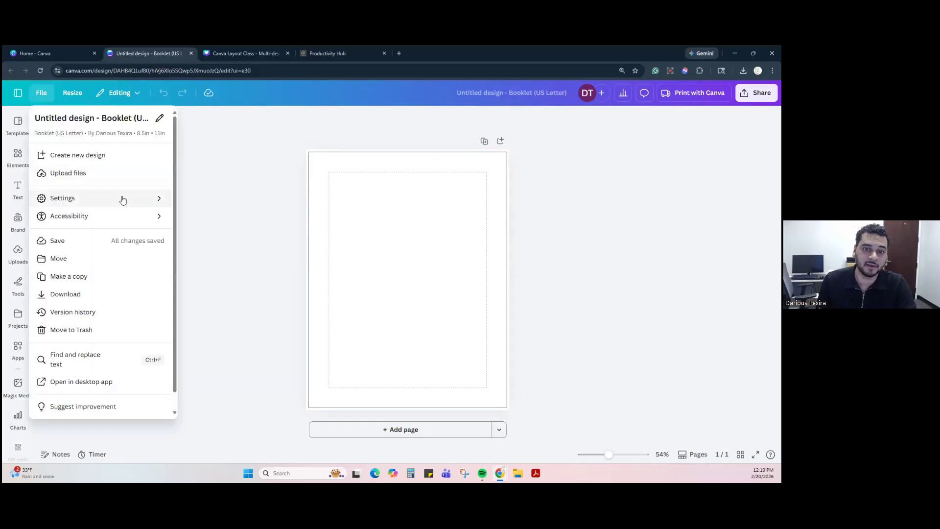
mouse_move(125, 199)
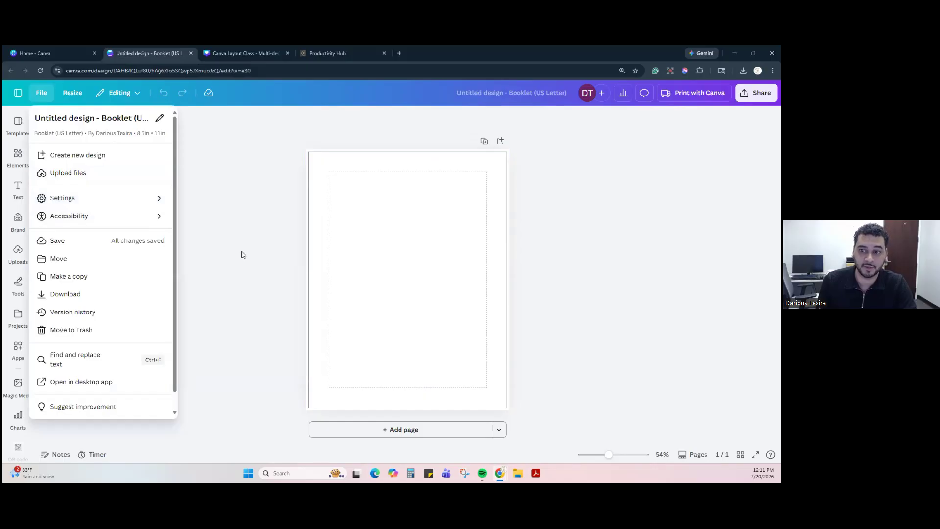
left_click(240, 254)
Step: Switch back to the Canva Layout Class design
left_click(232, 51)
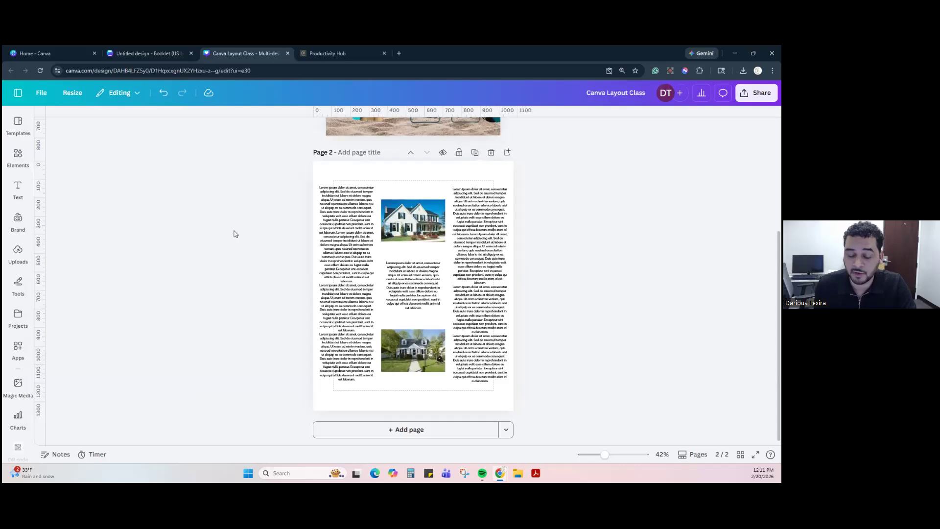
left_click(304, 47)
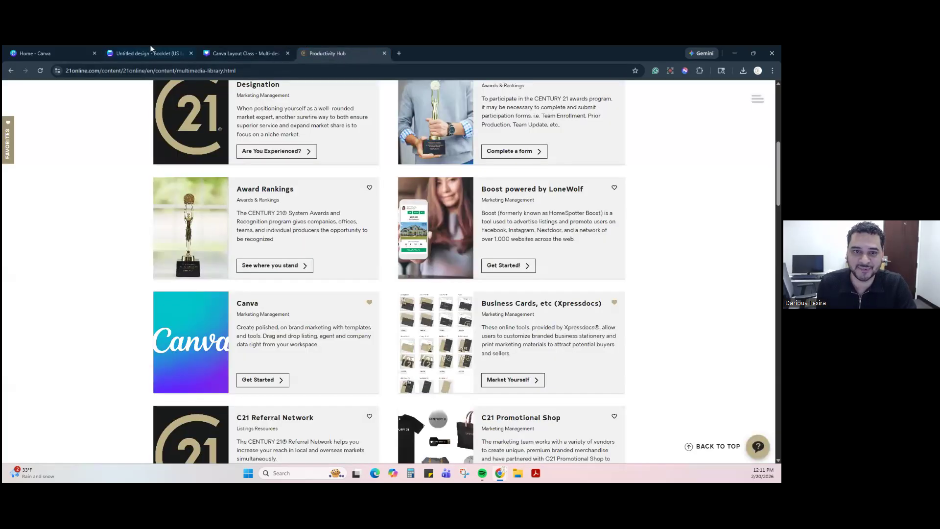
left_click(91, 52)
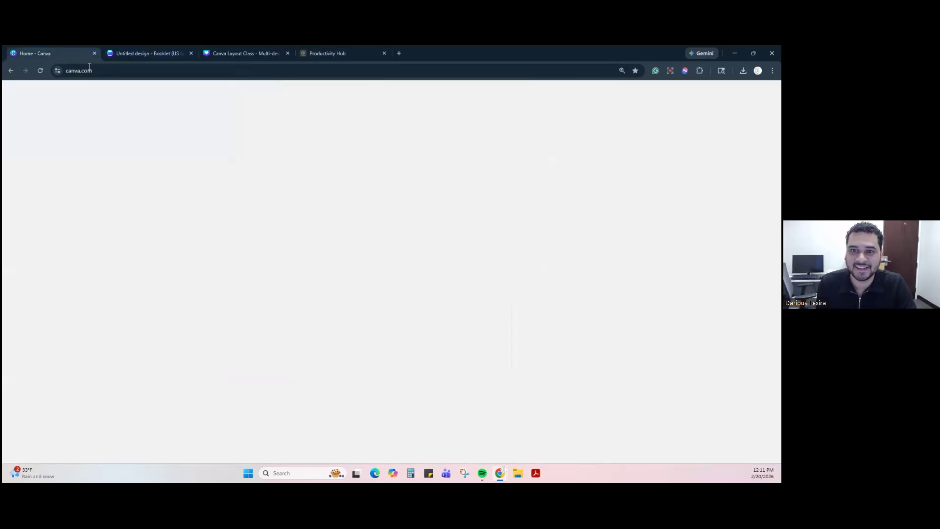
key("ctrl+3")
left_click(180, 50)
key("ctrl+Tab")
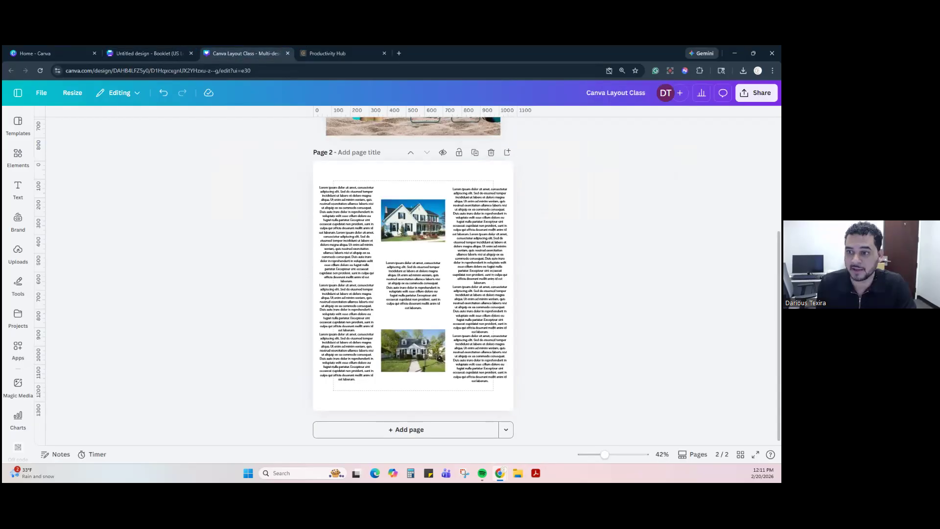
Step: On page 1's beach scene, separate the sandcastle from the bucket and place it directly above the bucket
scroll(397, 233, "up", 3)
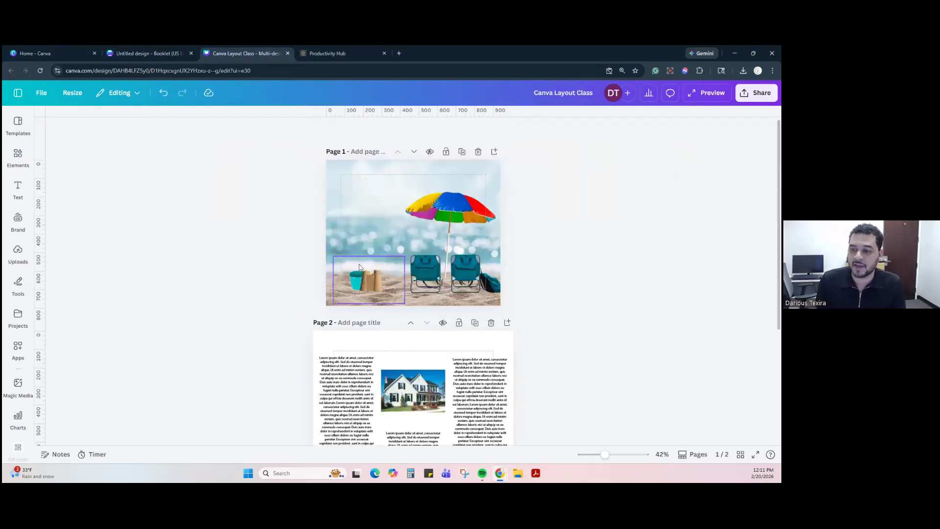
left_click_drag(604, 454, 617, 455)
scroll(637, 277, "down", 1)
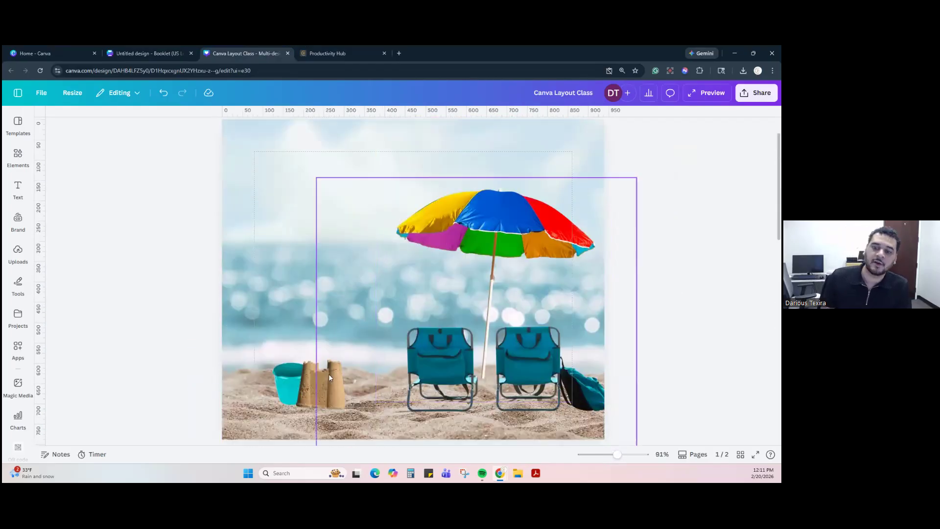
left_click(296, 388)
left_click_drag(297, 387, 292, 324)
left_click_drag(390, 371, 343, 338)
left_click_drag(293, 302, 295, 332)
left_click(203, 383)
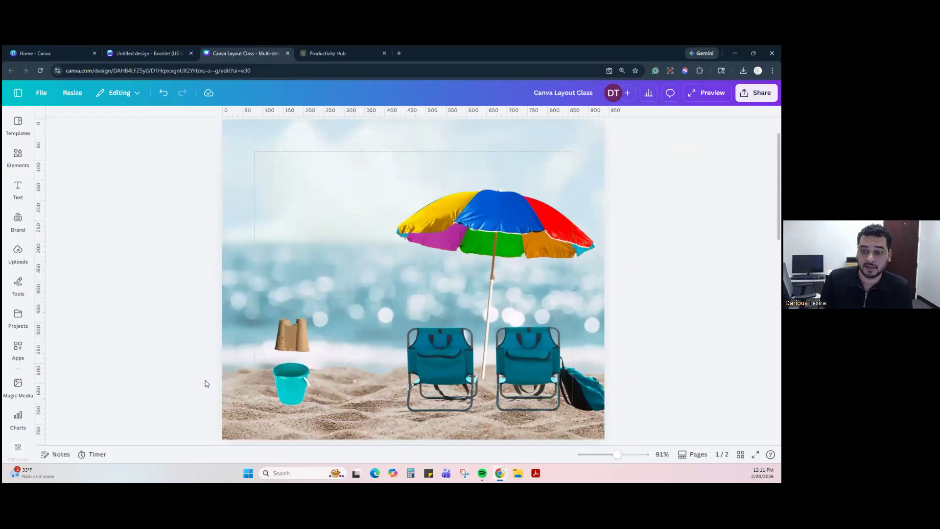
left_click(302, 337)
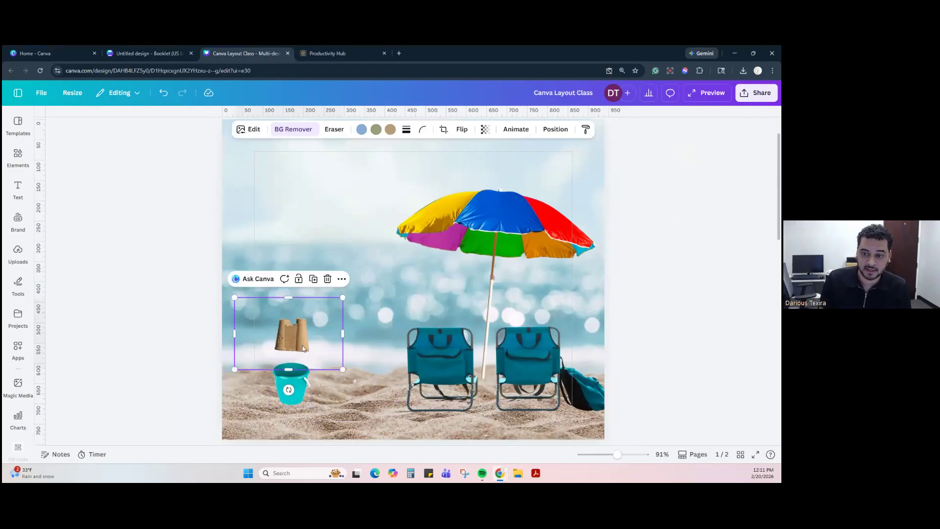
right_click(310, 397)
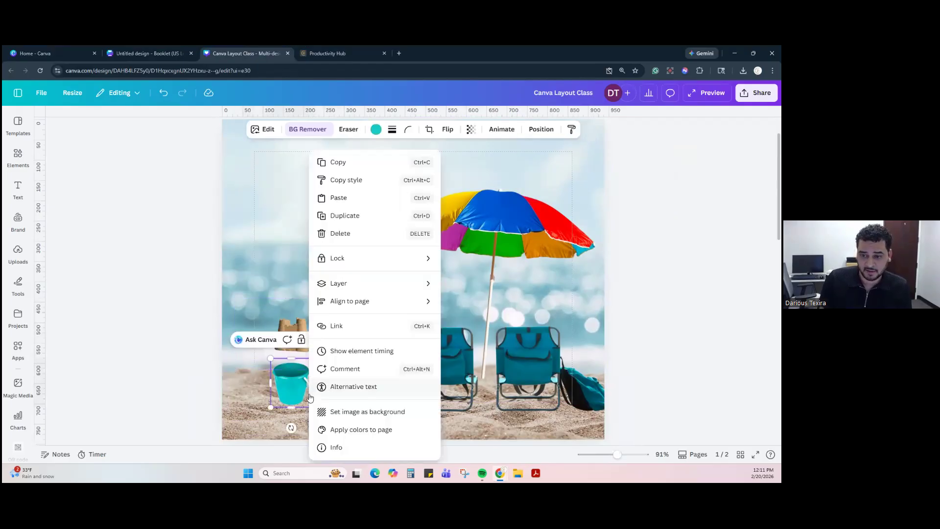
left_click(289, 320)
left_click(297, 329)
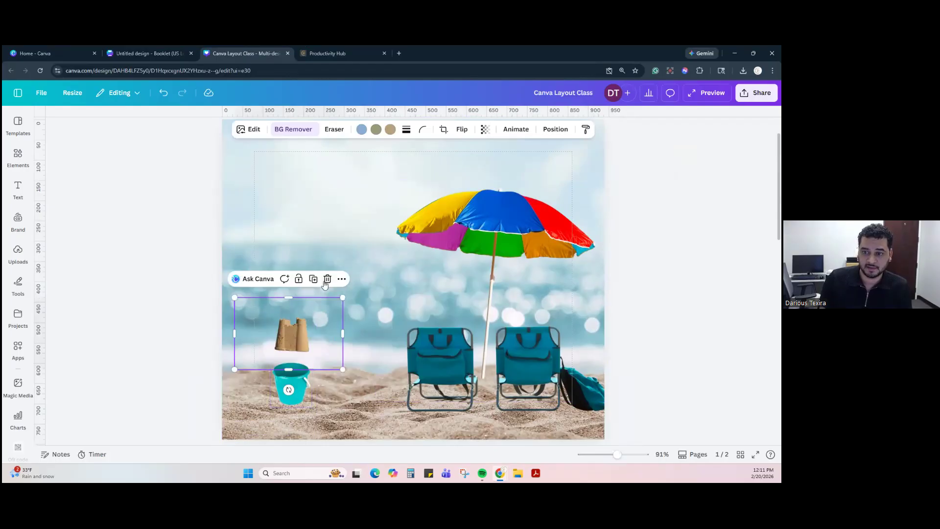
left_click(342, 279)
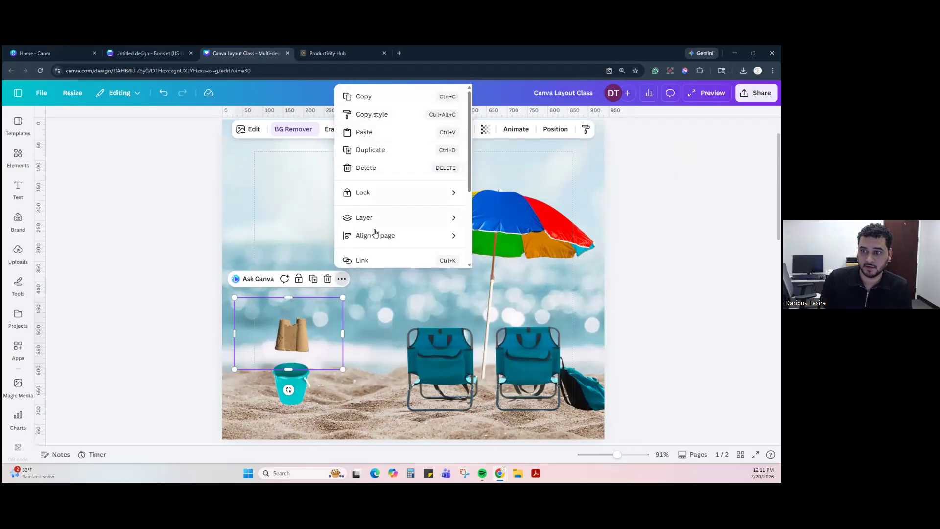
left_click(176, 304)
Step: Group the sandcastle with the bucket and move the group slightly up and to the right
left_click_drag(177, 318, 302, 390)
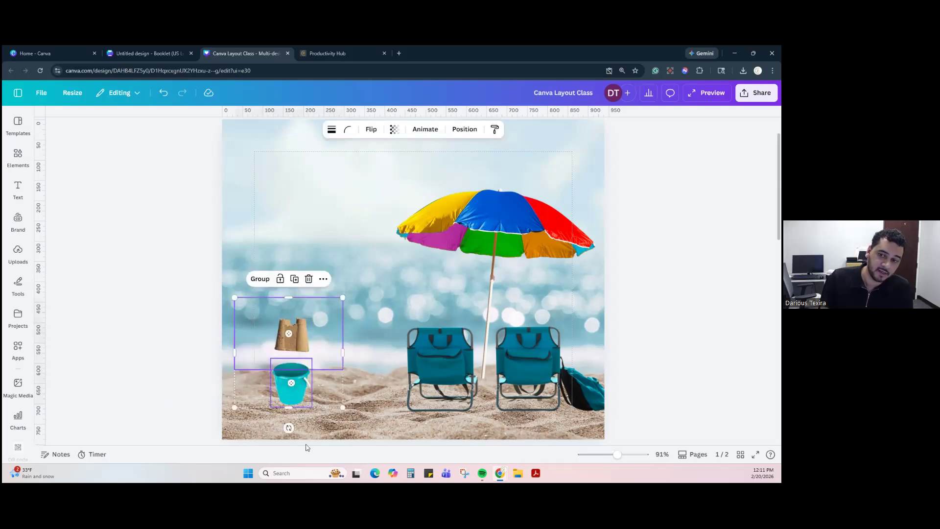
left_click(259, 280)
left_click(172, 329)
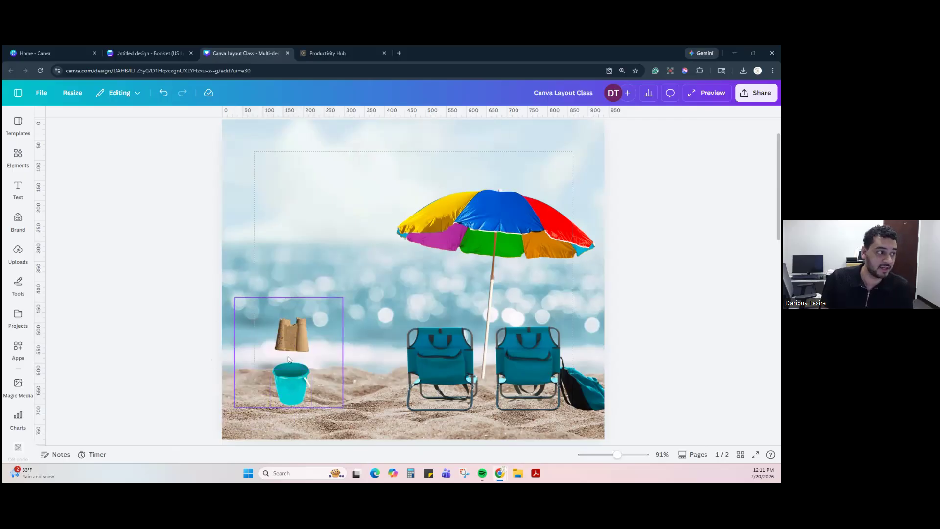
left_click_drag(282, 372, 302, 344)
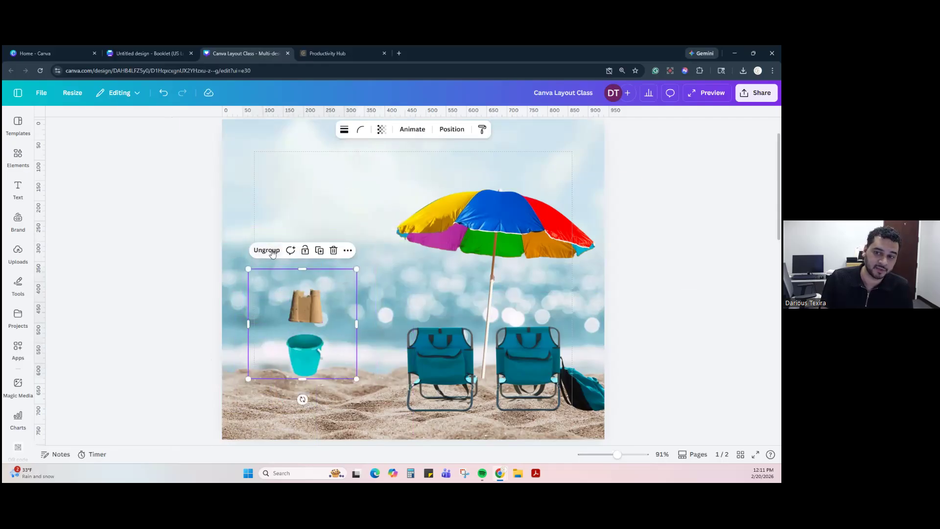
Step: Ungroup the sandcastle and bucket, and move only the bucket down onto the sand
left_click(269, 254)
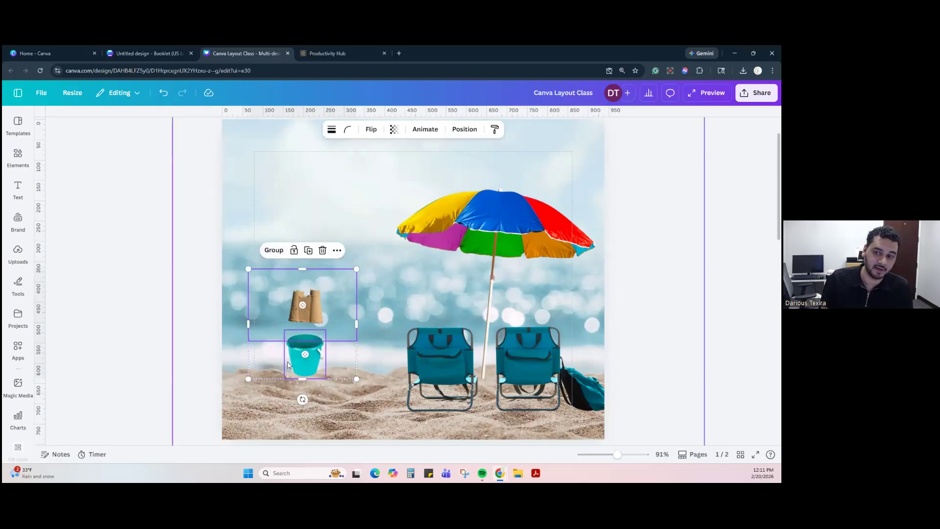
mouse_move(293, 364)
left_mouse_down()
mouse_move(230, 378)
mouse_move(278, 409)
left_mouse_up()
left_click(93, 321)
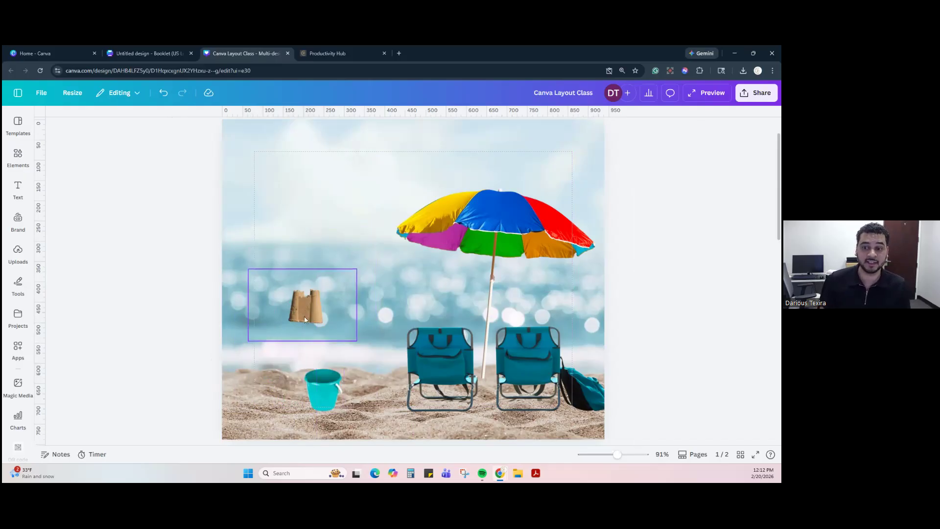
left_click_drag(183, 309, 339, 391)
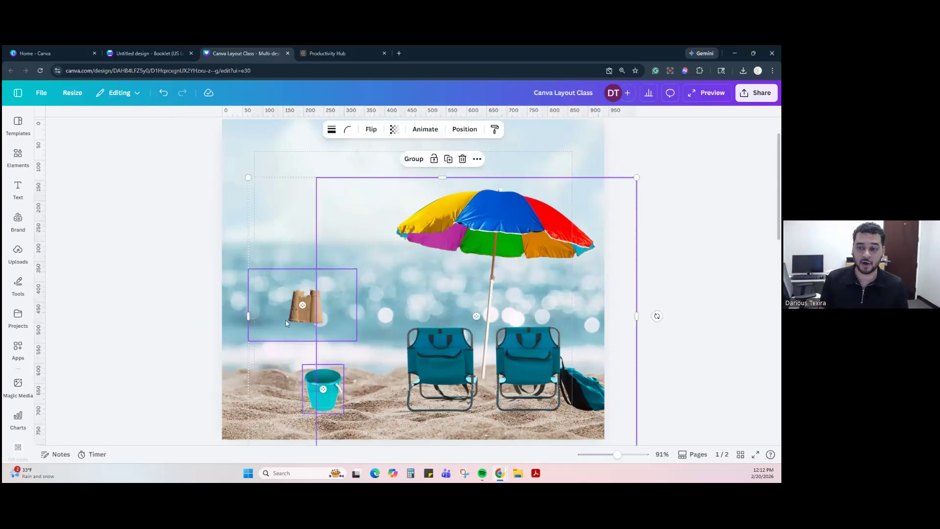
left_click(204, 242)
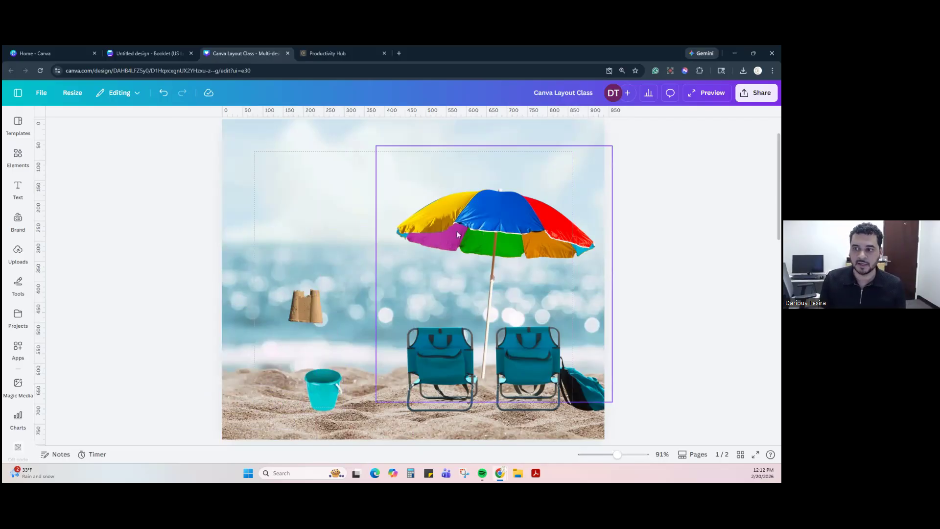
Step: Lock the beach umbrella image completely with the Lock option
left_click(492, 204)
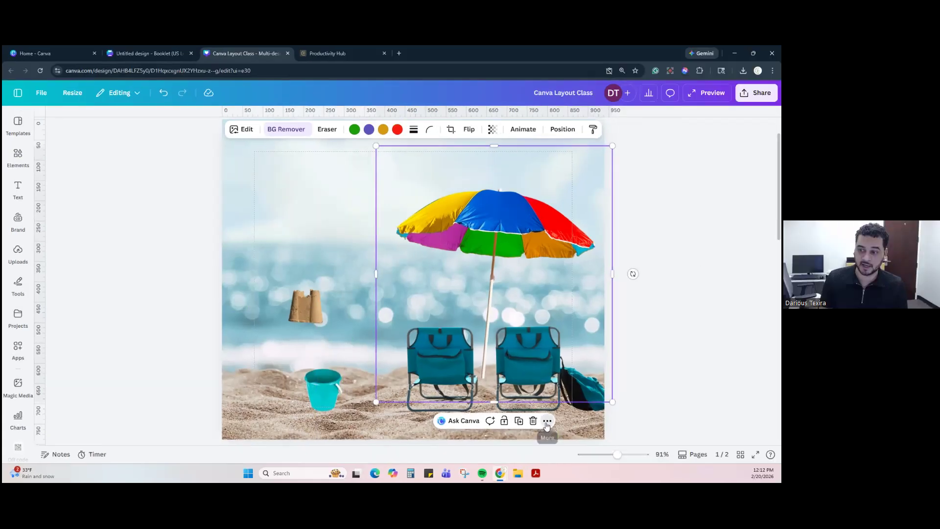
left_click(602, 436)
mouse_move(578, 209)
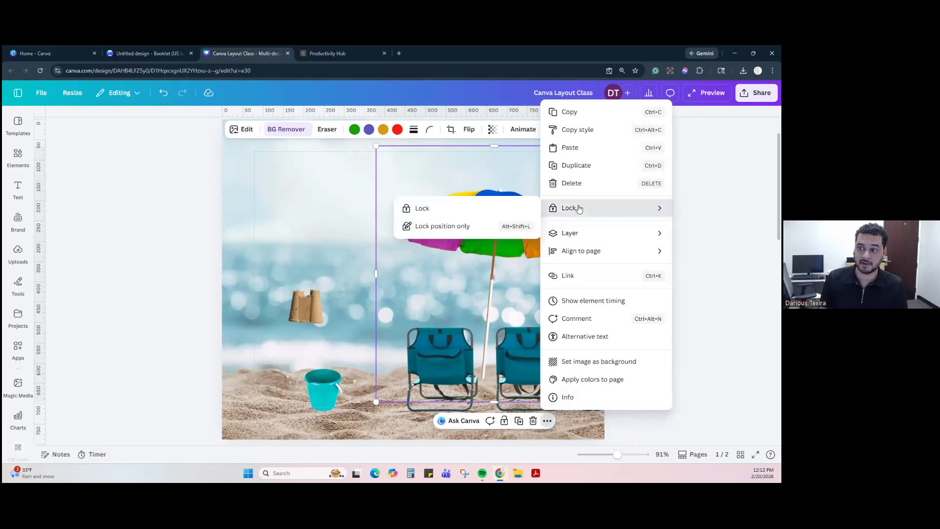
left_click(437, 216)
Step: Try to move the locked umbrella, and shift the beach chairs to the page's left side in front of the bucket
left_click(510, 241)
left_click_drag(510, 240, 402, 256)
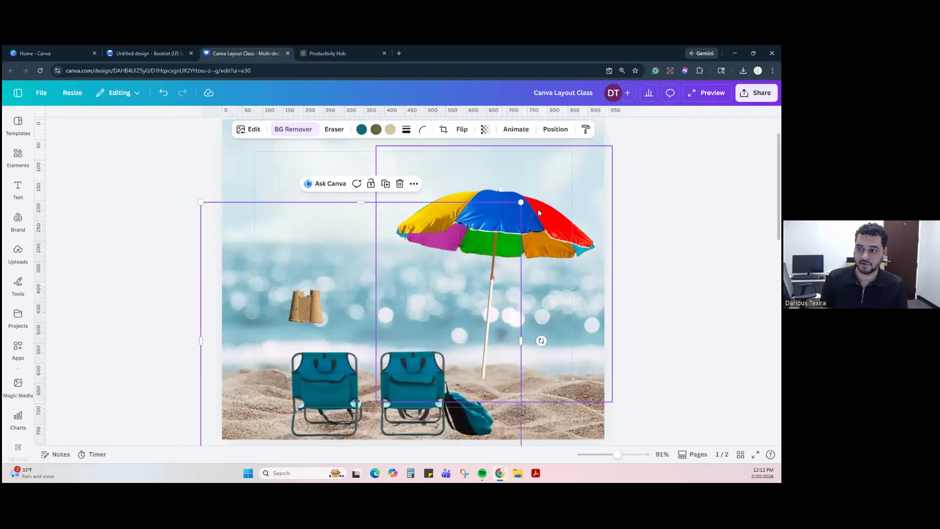
left_click(651, 211)
mouse_move(379, 205)
left_mouse_down()
mouse_move(463, 230)
mouse_move(396, 214)
left_mouse_up()
left_click(195, 266)
left_click_drag(403, 385, 465, 347)
left_click_drag(536, 343, 339, 367)
Step: Unlock the beach umbrella and move it slightly left on the page
left_click(544, 231)
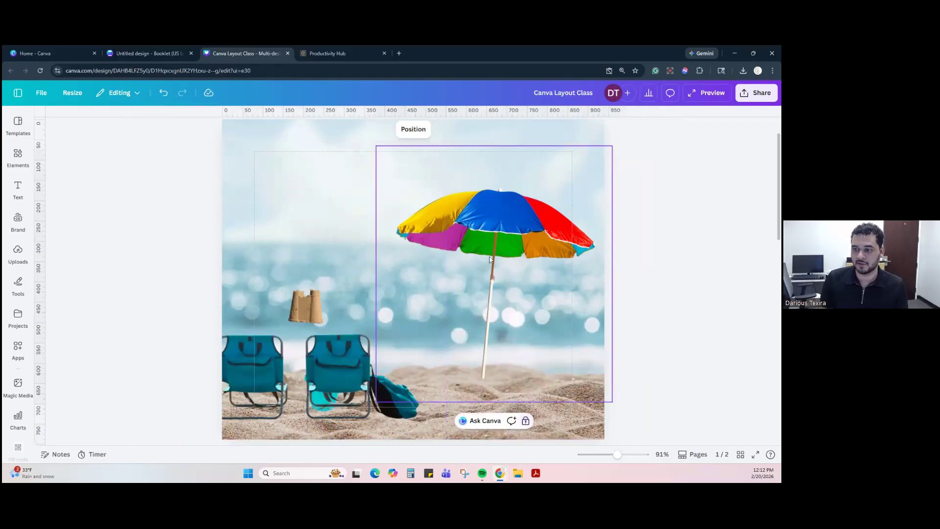
left_click(526, 421)
left_click(633, 372)
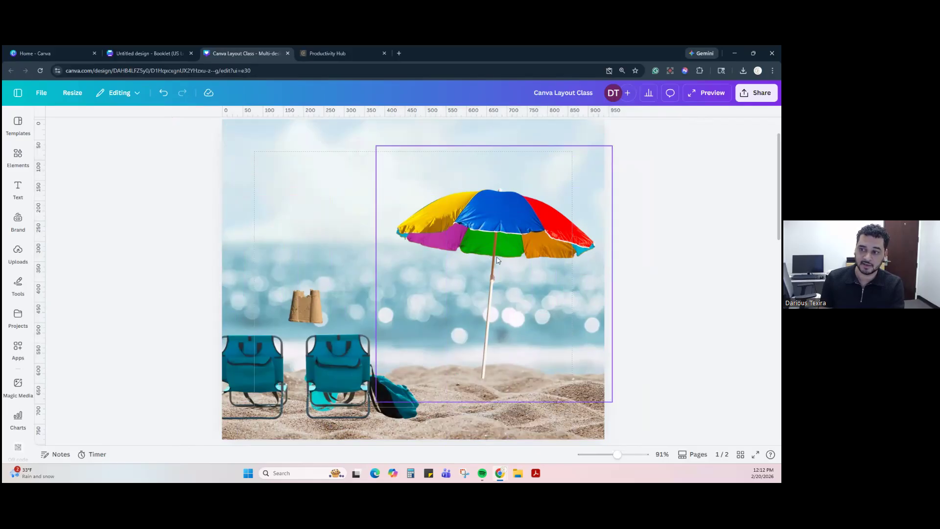
left_click_drag(497, 260, 457, 262)
left_click(150, 277)
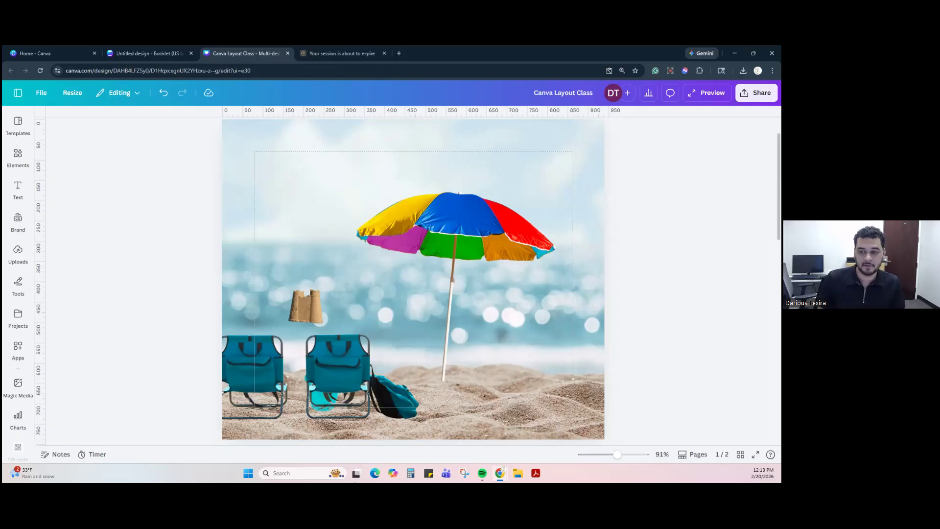
Step: Move the beach chairs back beneath the umbrella and place the bucket below and left of the sandcastle
left_click_drag(353, 384, 505, 384)
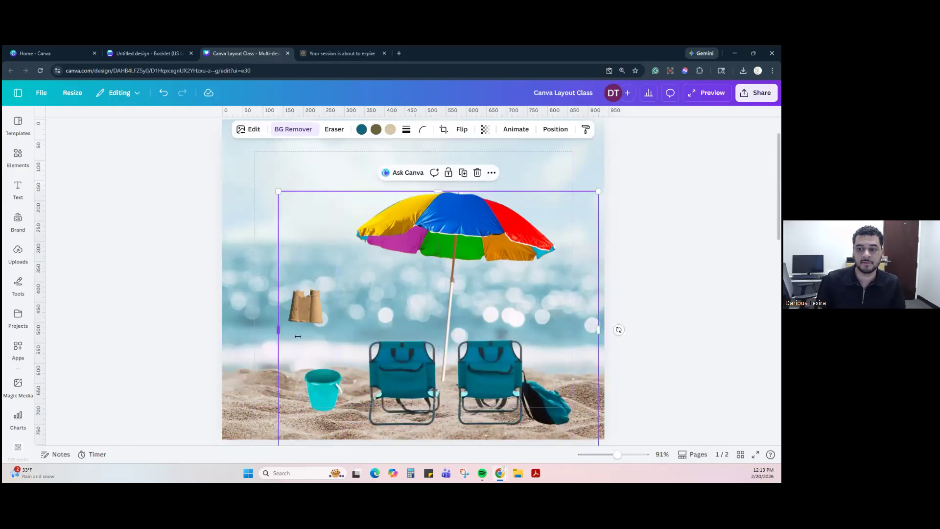
left_click_drag(298, 337, 362, 336)
left_click(304, 313)
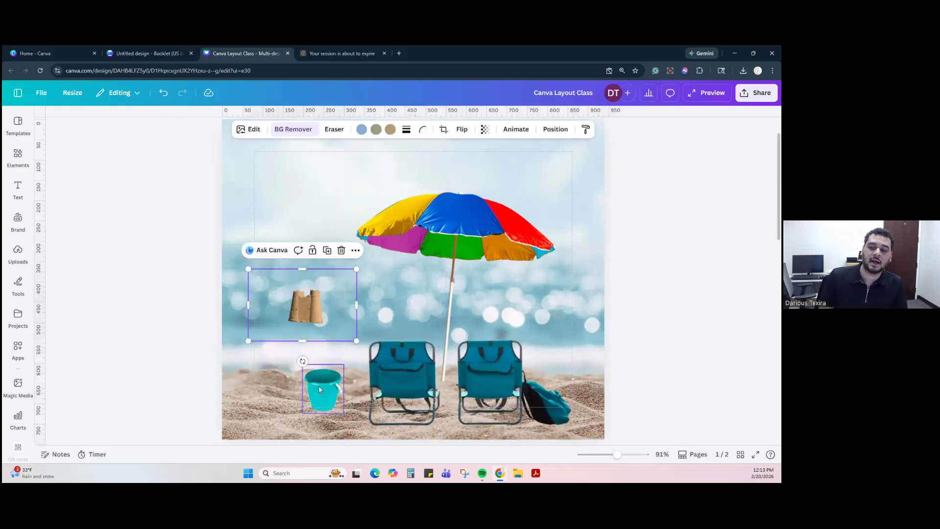
left_click_drag(319, 389, 260, 361)
Step: Search the elements for "bucket", insert the blue bucket photo with the orange background, and remove its background
left_click(18, 157)
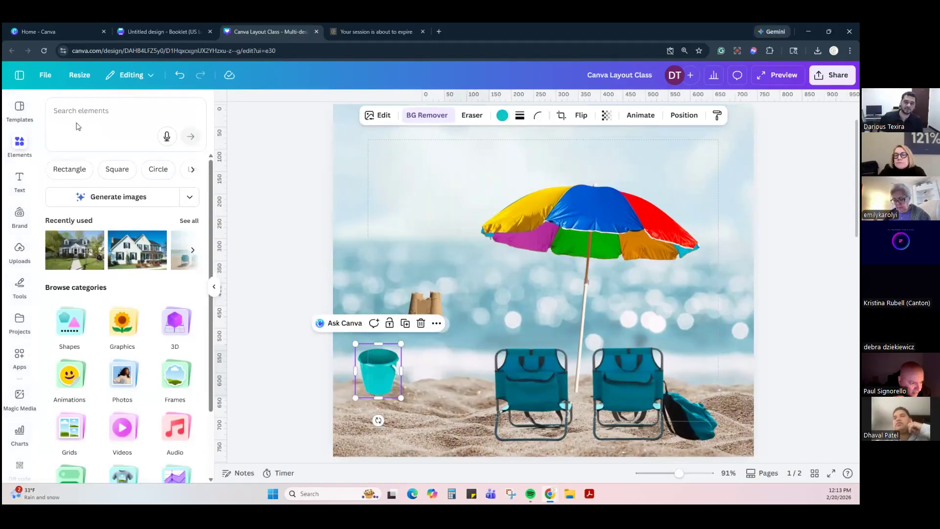
left_click(69, 113)
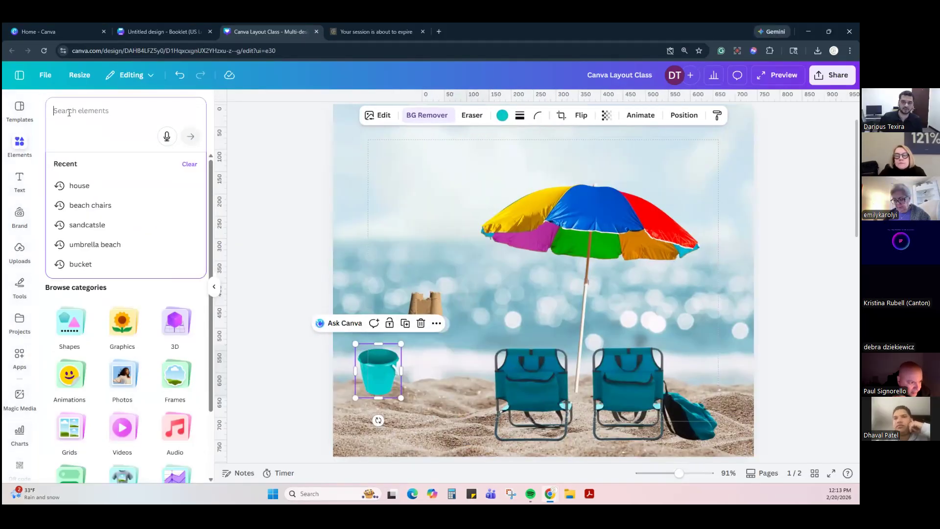
type("bucket")
key("Return")
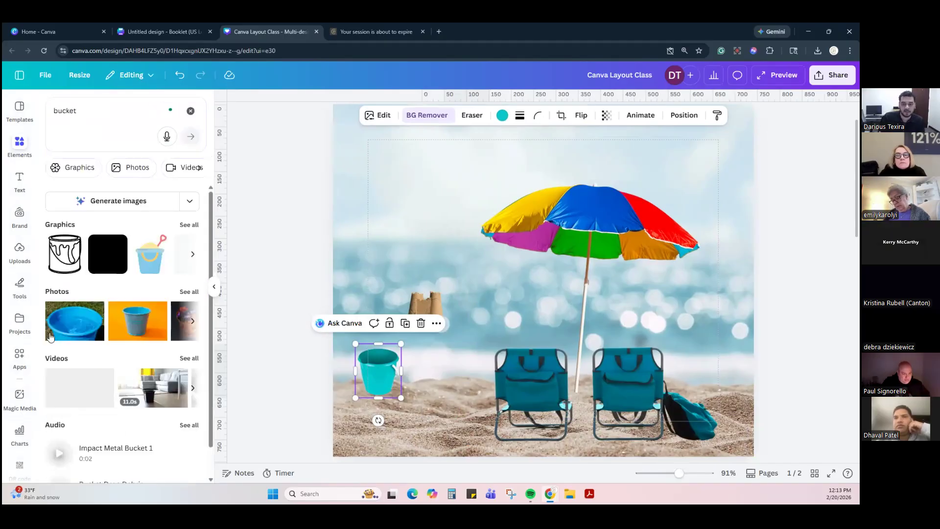
left_click(159, 309)
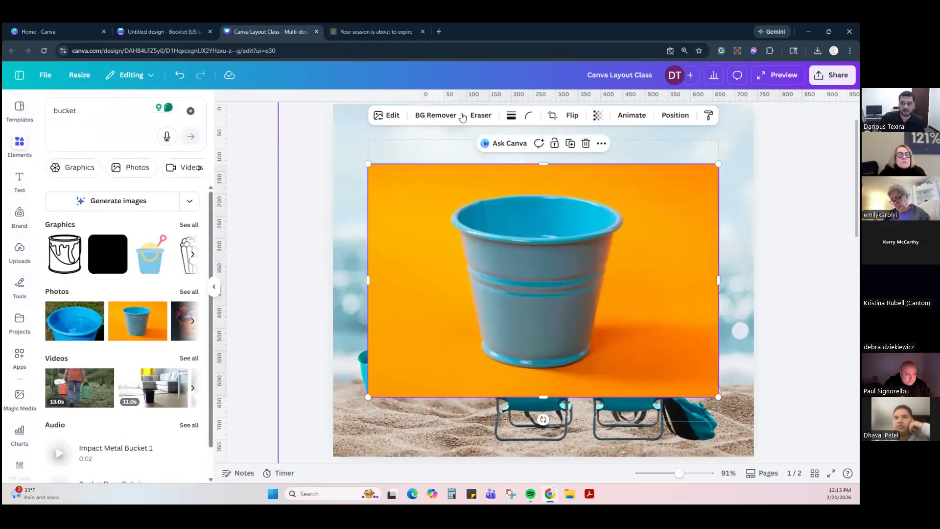
left_click(420, 118)
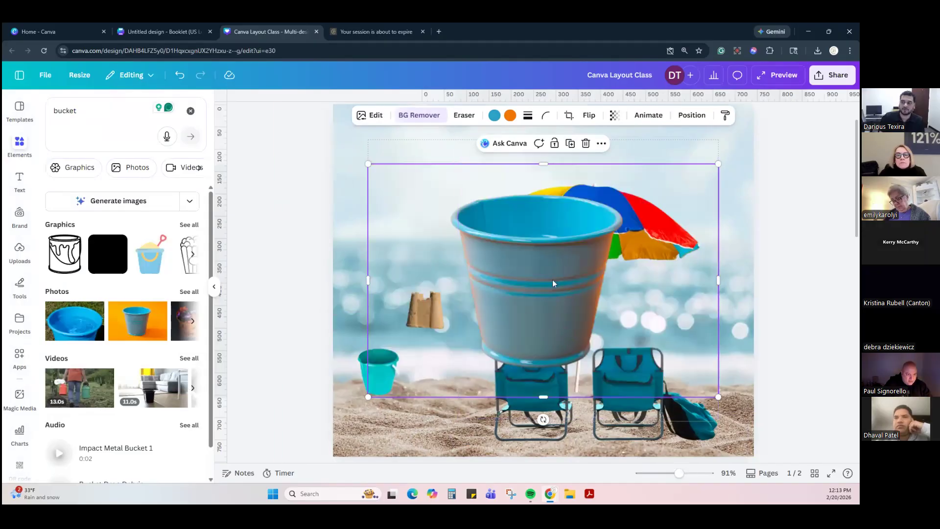
Step: Shrink the inserted blue bucket onto the sand between the teal bucket and the chairs, and delete it
left_click_drag(368, 164, 521, 267)
left_click_drag(572, 321, 420, 364)
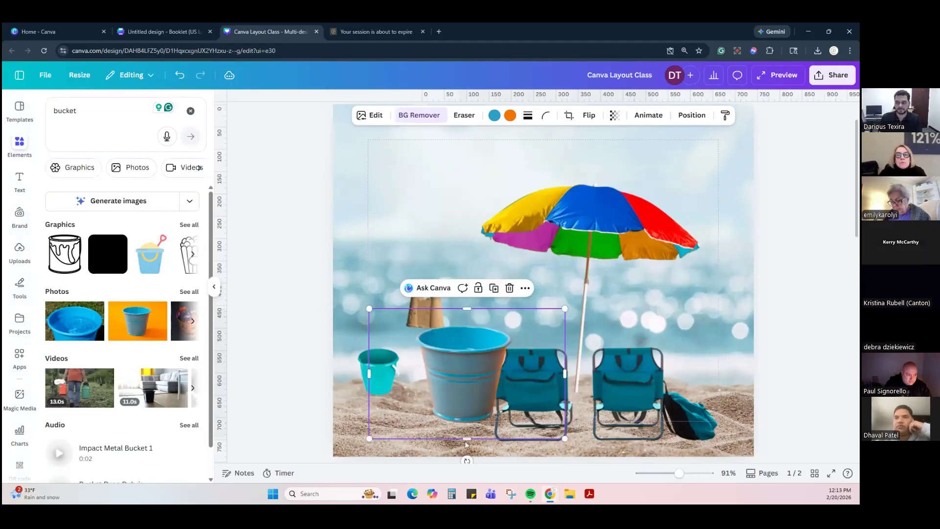
key("Delete")
left_click(214, 287)
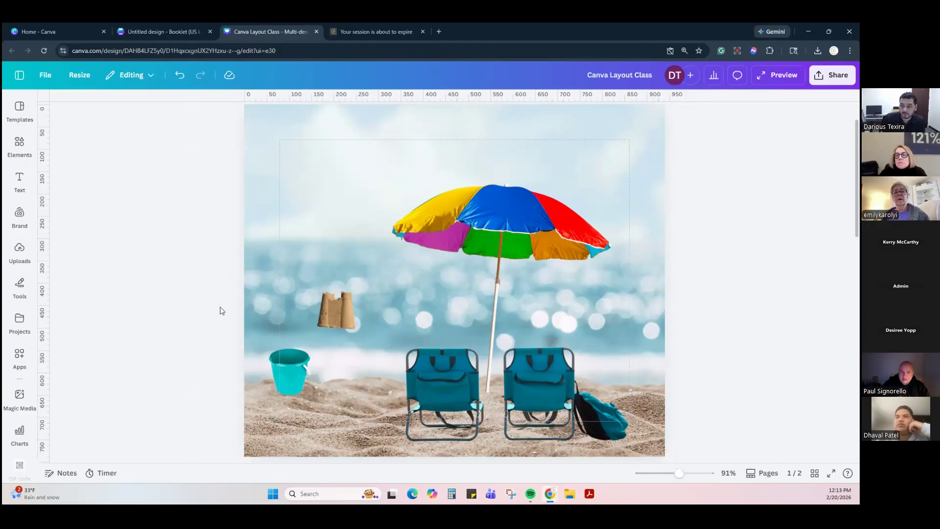
Step: Shrink the beach background photo from its upper-left corner so the page shows along its top and left edges
left_click_drag(678, 474, 670, 477)
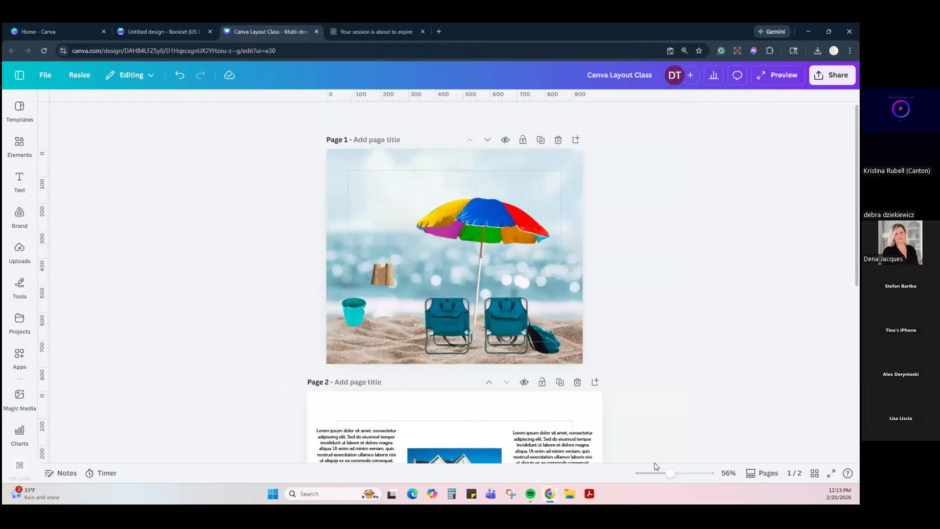
left_click(383, 202)
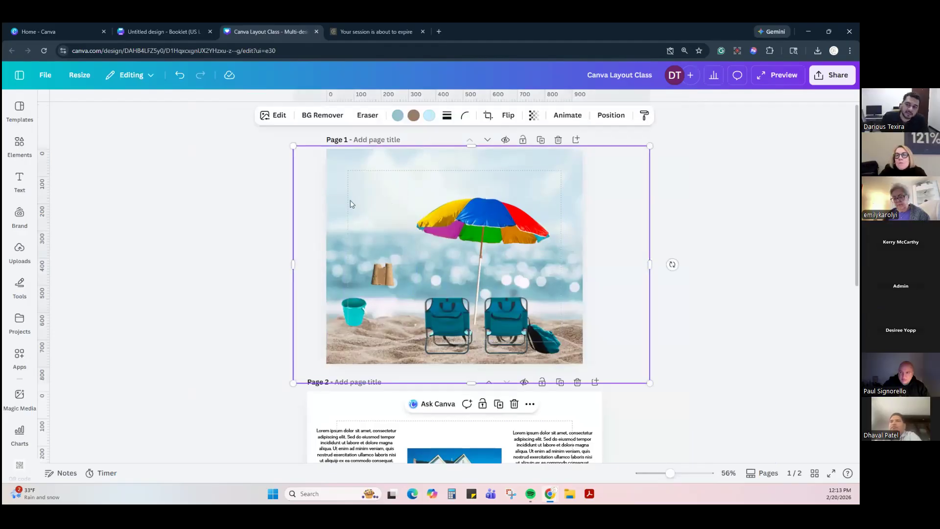
left_click_drag(293, 146, 339, 177)
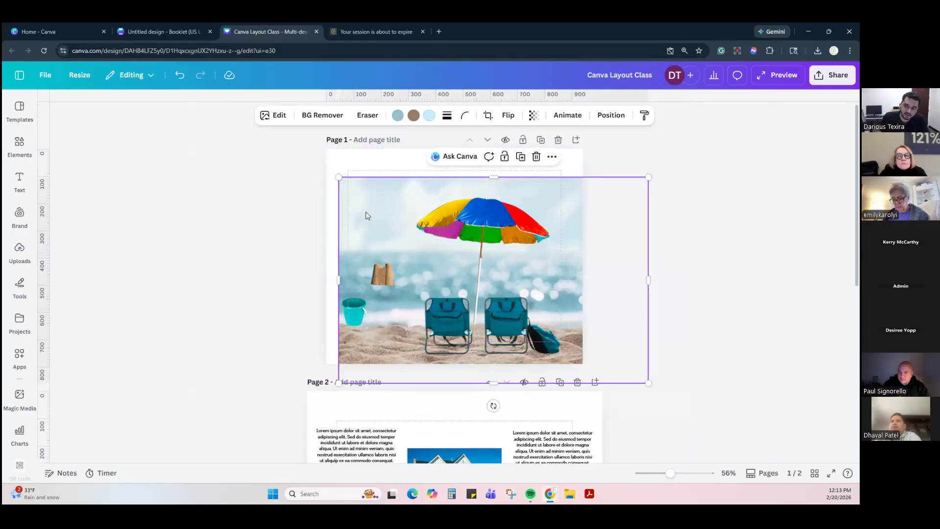
Step: Fill the page 1 background with the gold from the CENTURY 21 Legacy palette
left_click(344, 162)
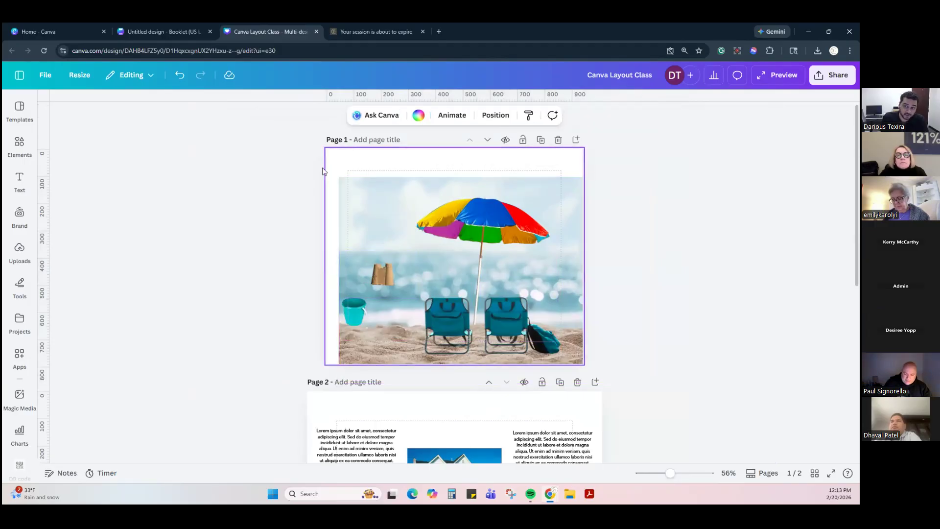
left_click(418, 115)
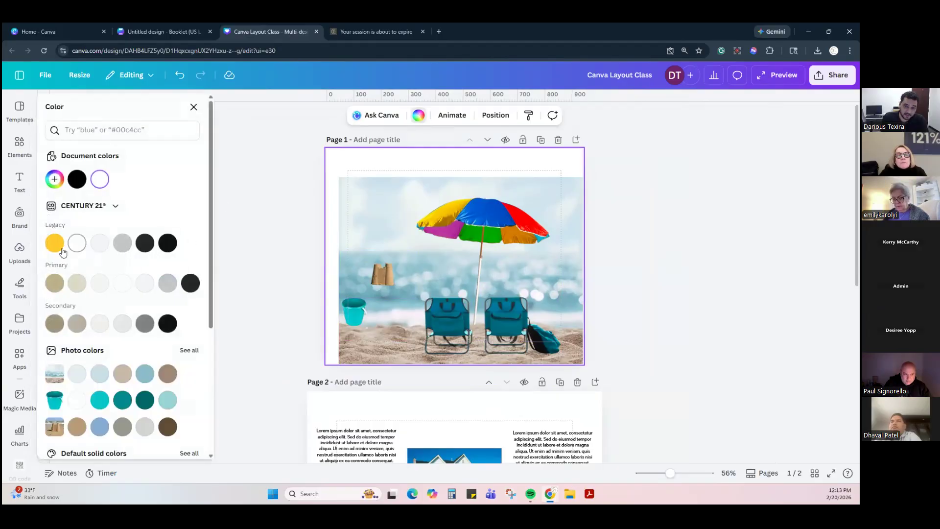
left_click(54, 242)
left_click(351, 198)
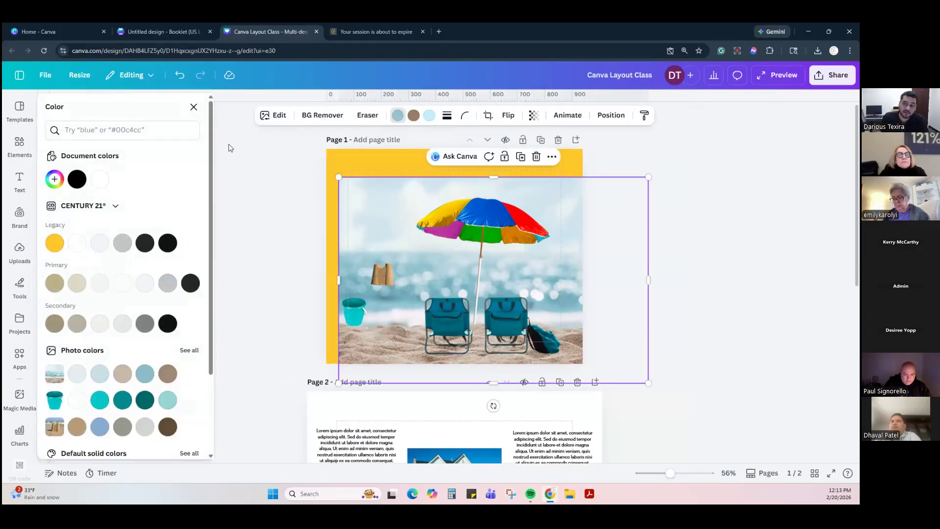
left_click(193, 107)
Step: Move the beach photo up and left over the page corner and apply the Cherry duotone effect to it
left_click_drag(364, 192, 349, 169)
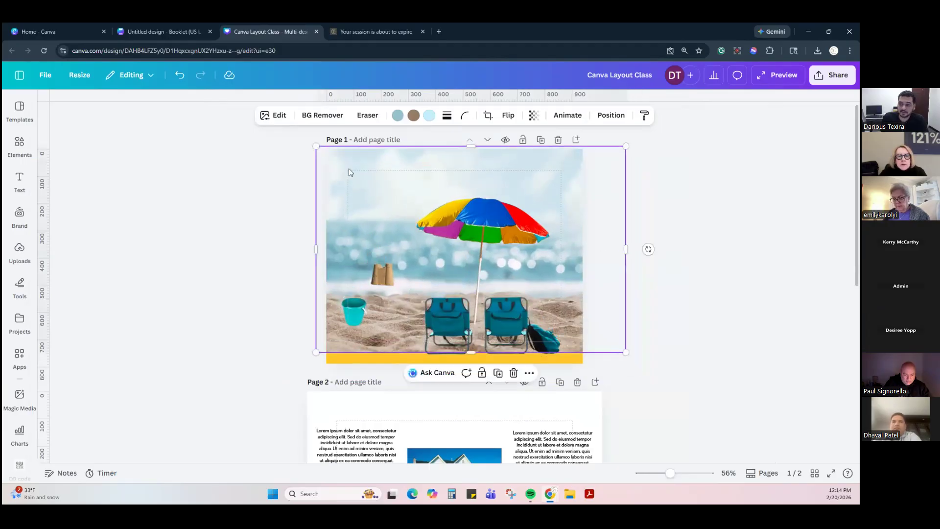
left_click(288, 121)
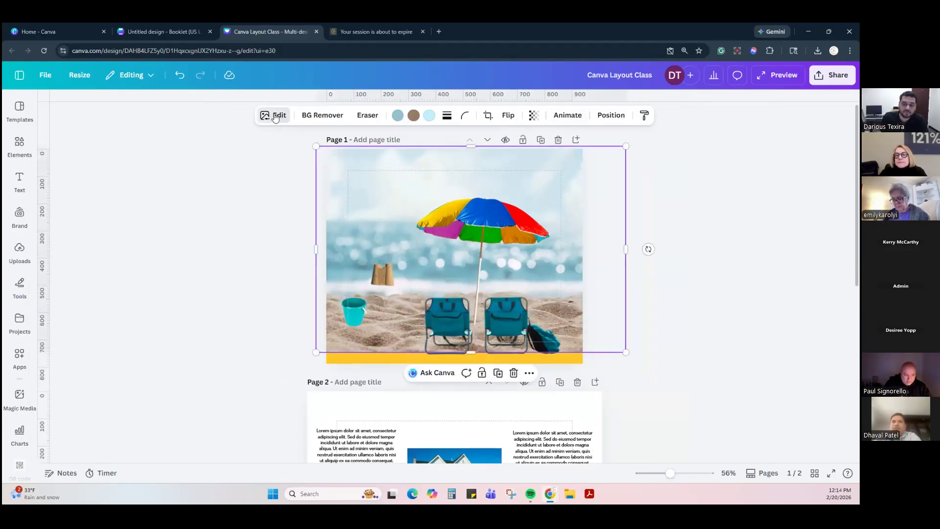
scroll(118, 316, "down", 2)
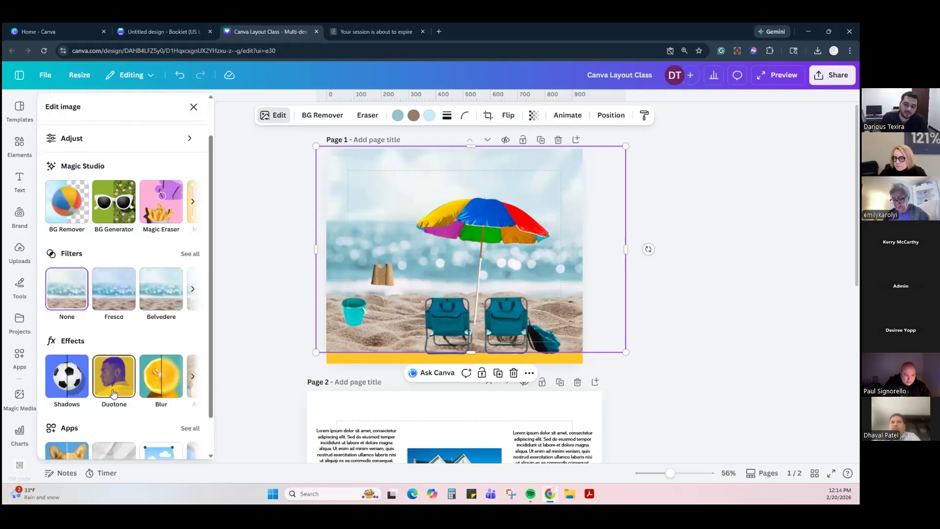
scroll(113, 344, "down", 2)
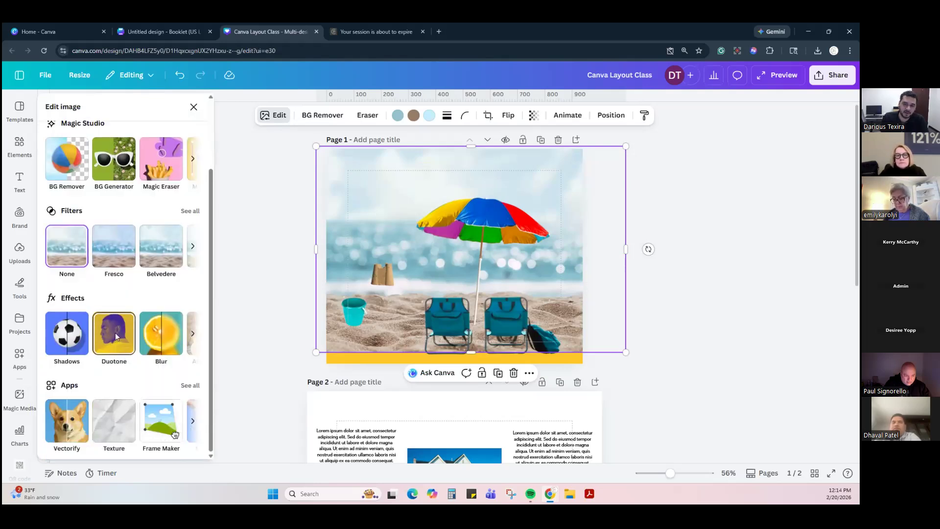
left_click(116, 336)
left_click(111, 227)
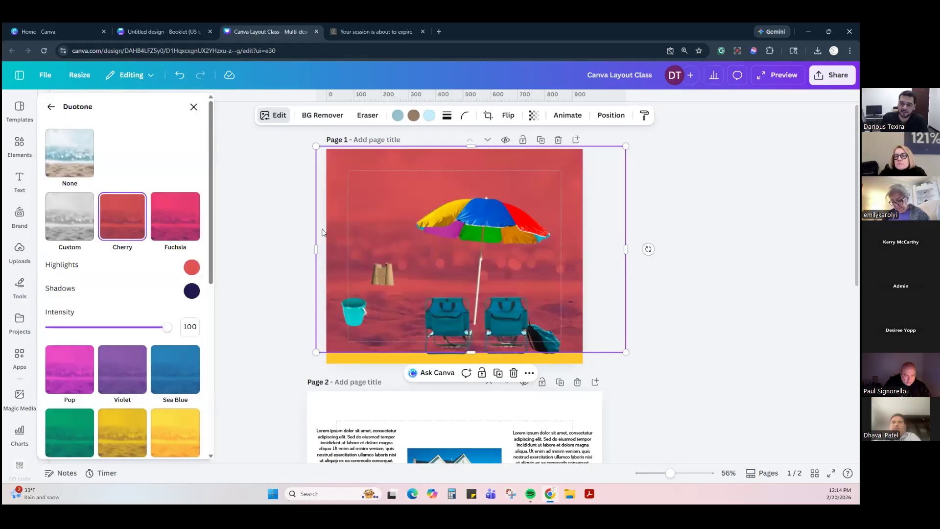
Step: Set the duotone shadows to #3C00FF and the highlights to a dark muted blue, and undo the duotone effect and photo move
left_click(186, 290)
left_click_drag(262, 349, 330, 312)
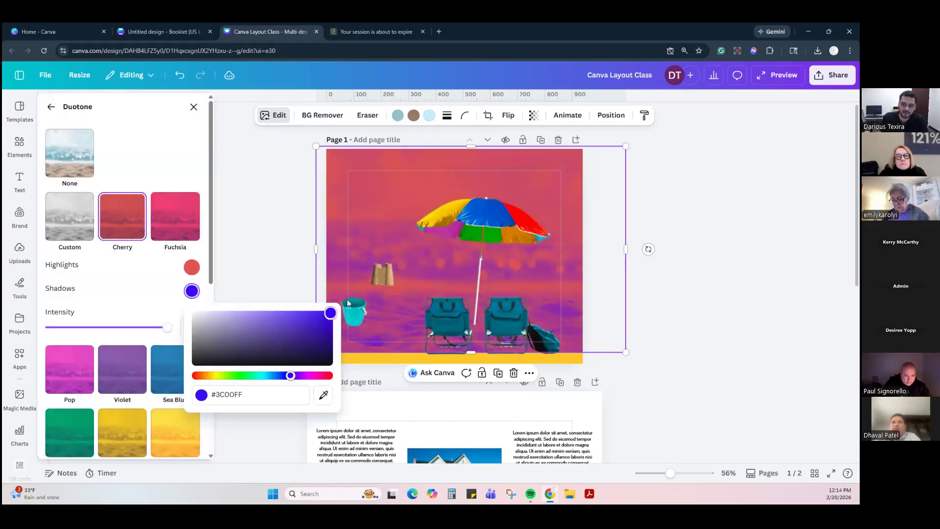
left_click(191, 267)
left_click(229, 321)
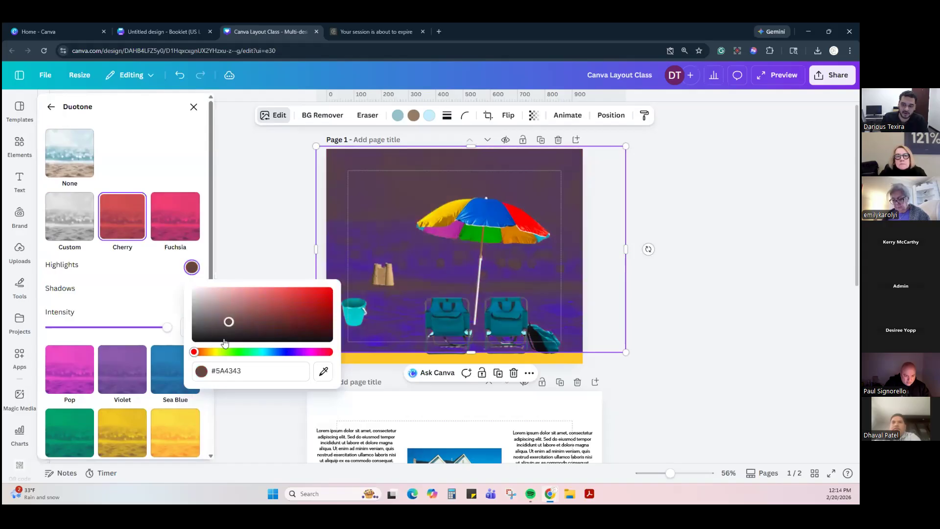
left_click_drag(193, 351, 277, 352)
key("Escape")
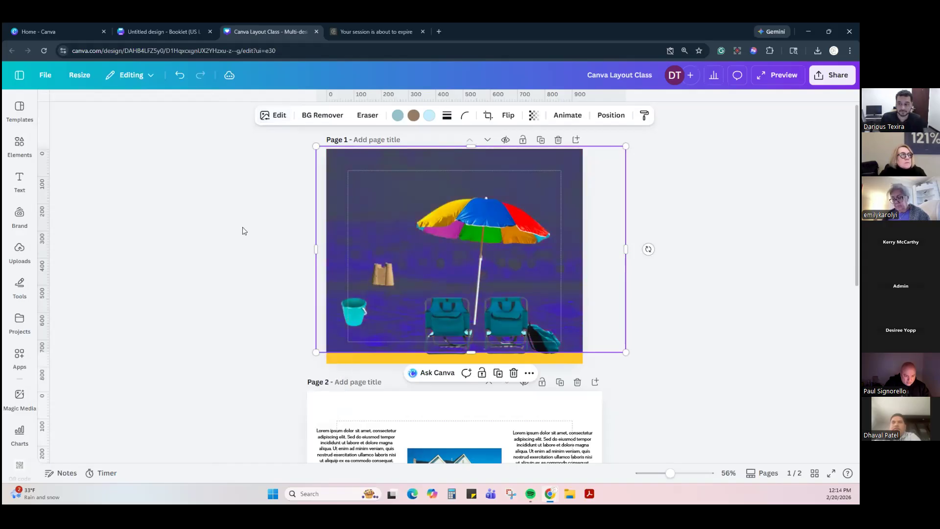
key("ctrl+z")
key("ctrl+z")
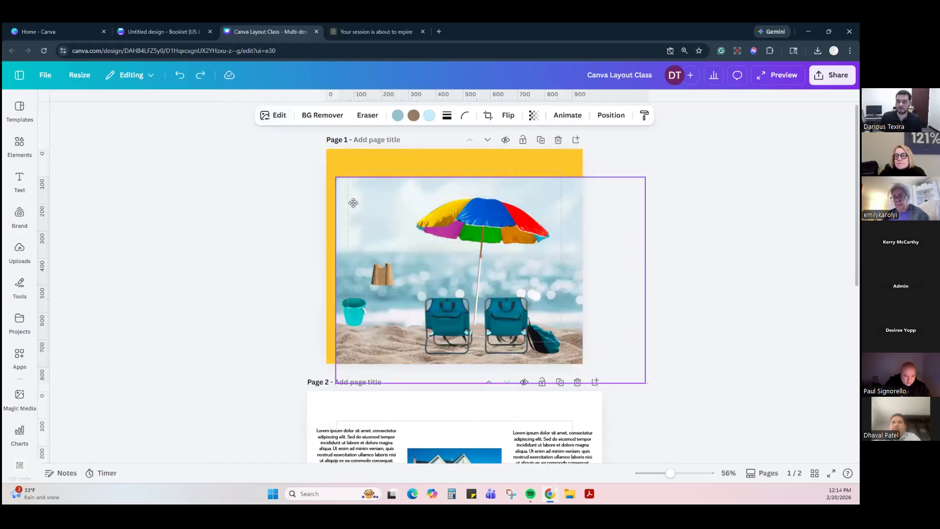
Step: Move and enlarge the beach photo to cover the whole page, and centre it on the page
key("ctrl+y")
left_click_drag(625, 352, 648, 368)
left_click(611, 114)
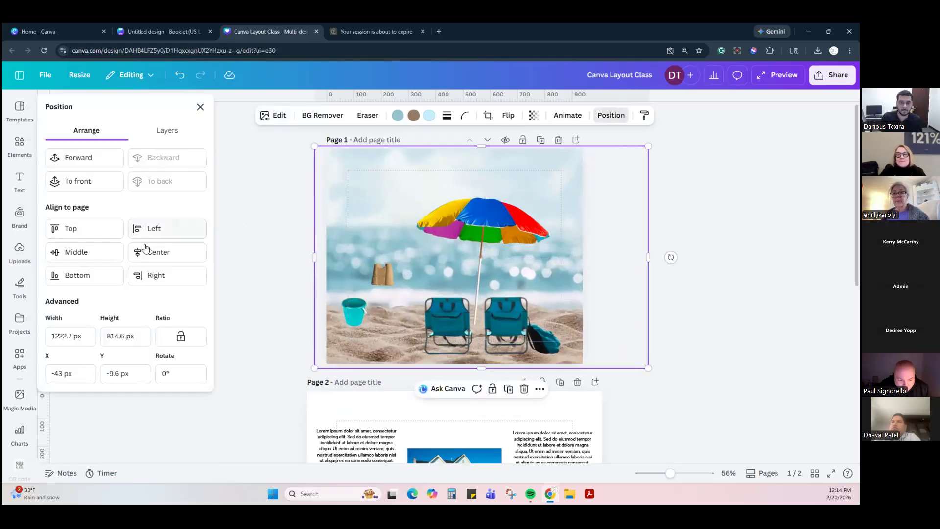
left_click(145, 251)
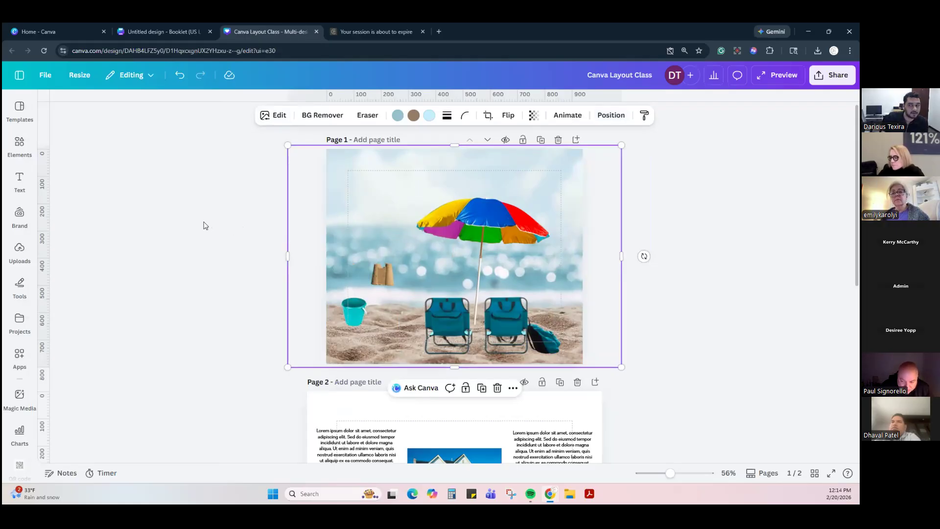
Step: Switch to the Canva home page, dismiss the design creation dialog, and open the brand templates
left_click(162, 32)
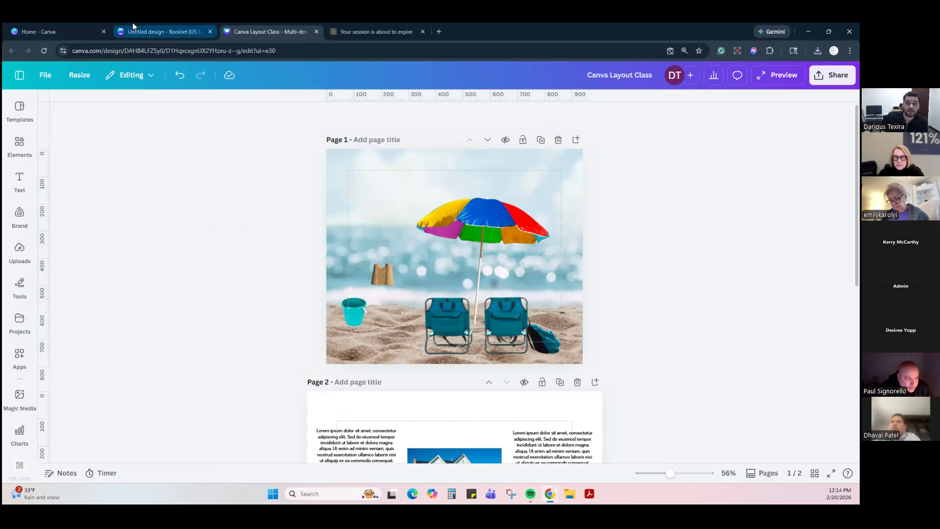
left_click(57, 23)
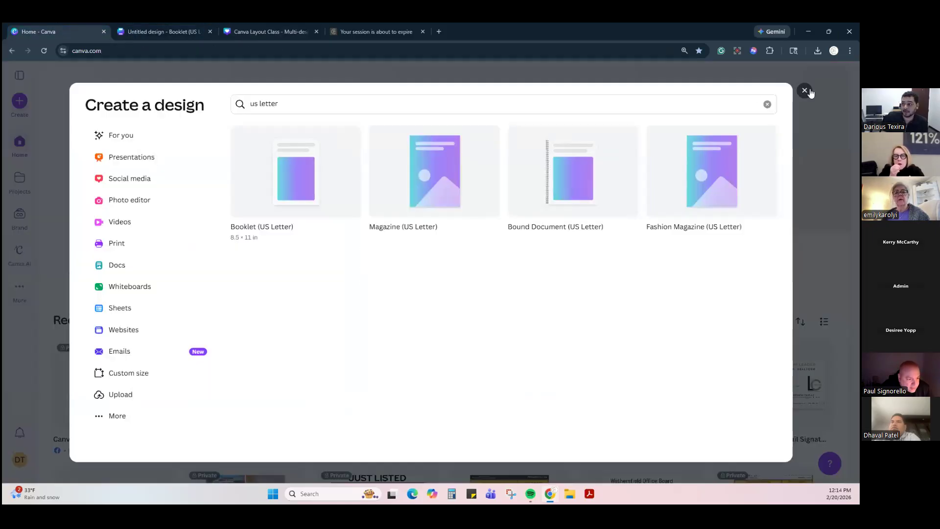
left_click(801, 127)
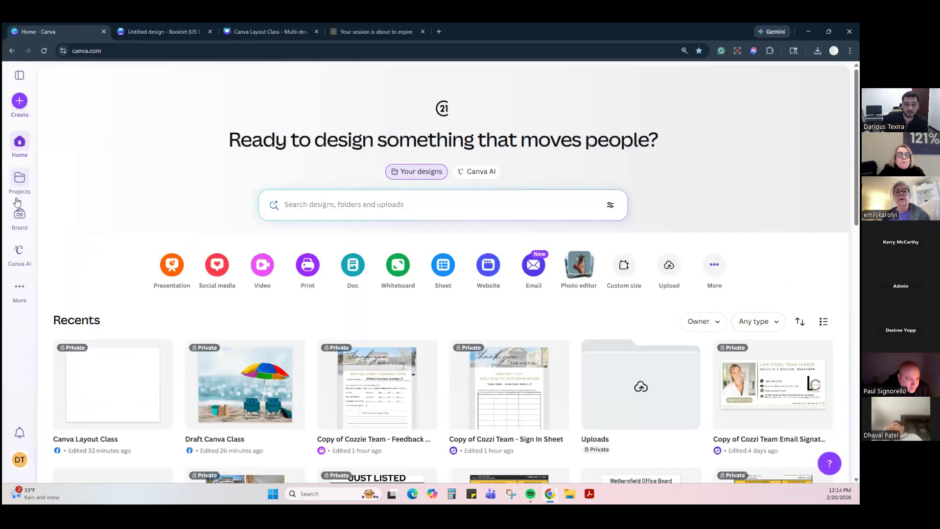
left_click(21, 228)
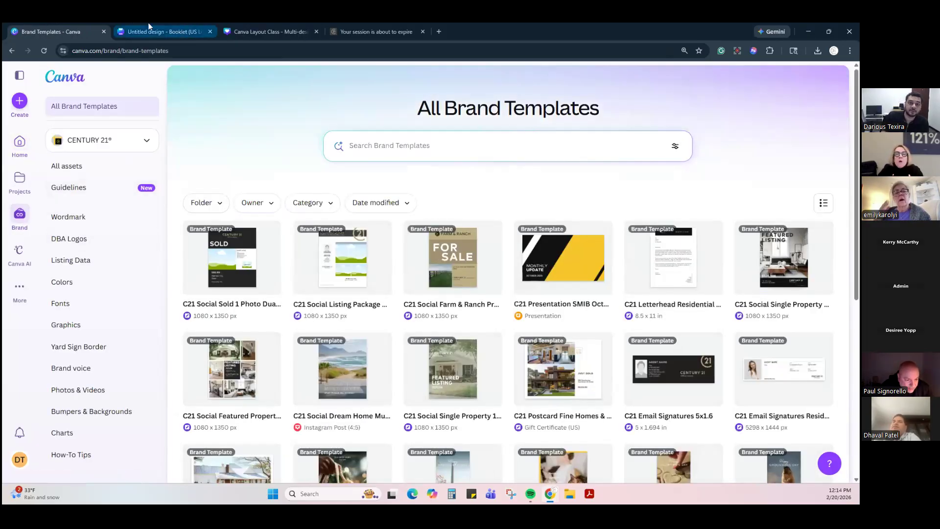
left_click(19, 143)
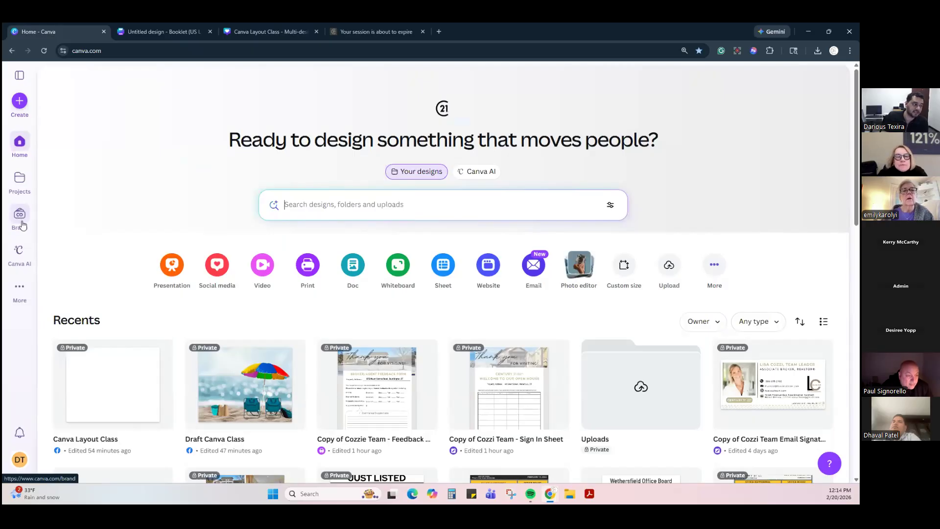
left_click(19, 216)
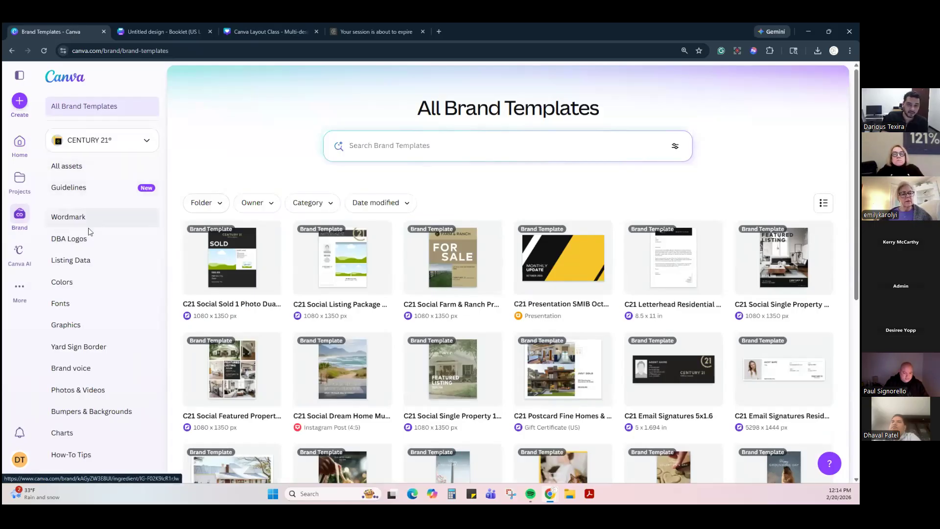
Step: Review the CENTURY 21 brand kit sections from Colors, Fonts and Graphics through Brand voice and Photos & Videos to How-To Tips
left_click(91, 293)
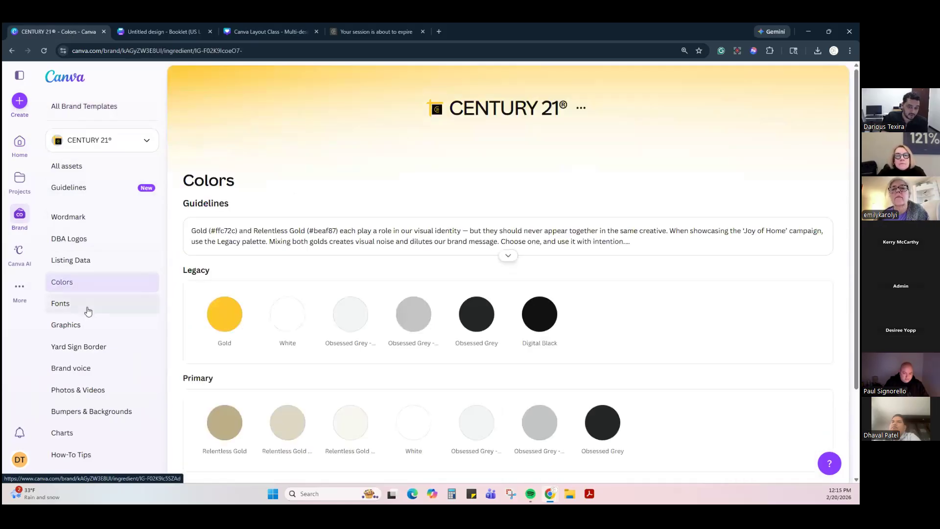
left_click(88, 310)
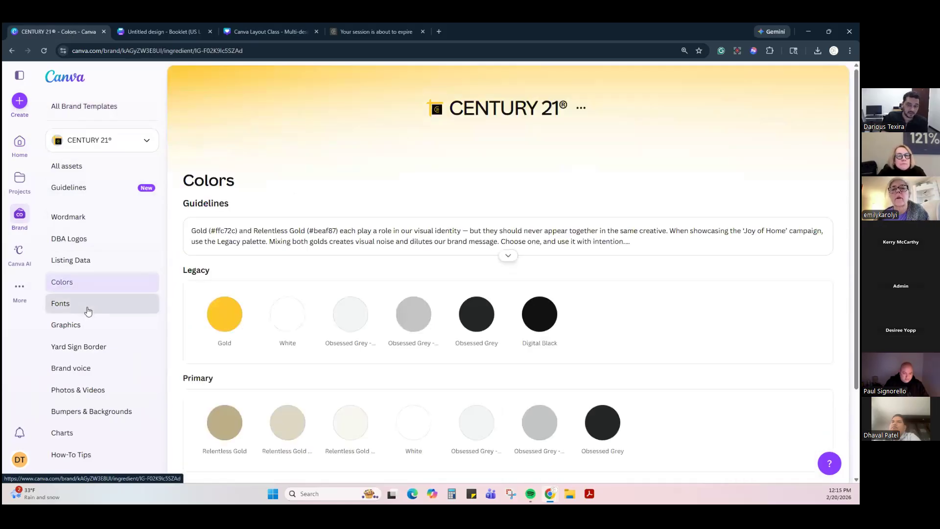
left_click(78, 330)
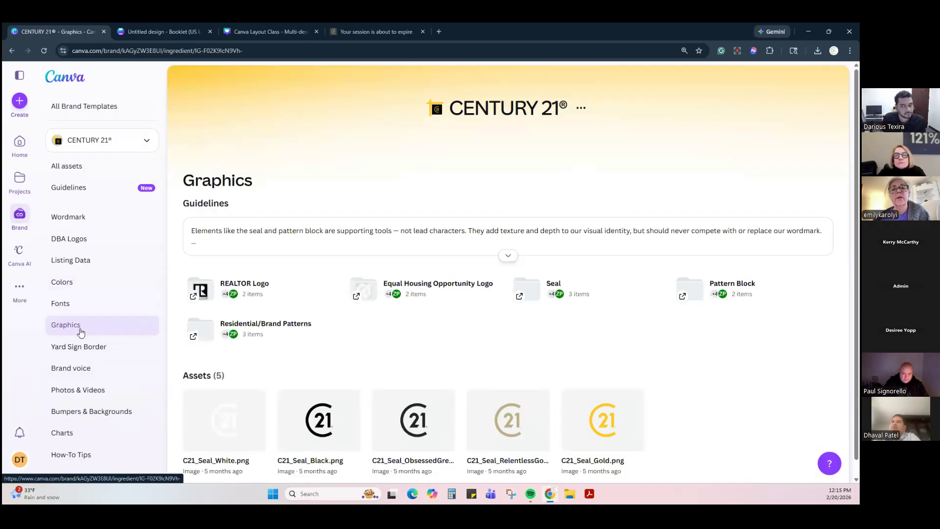
left_click(75, 347)
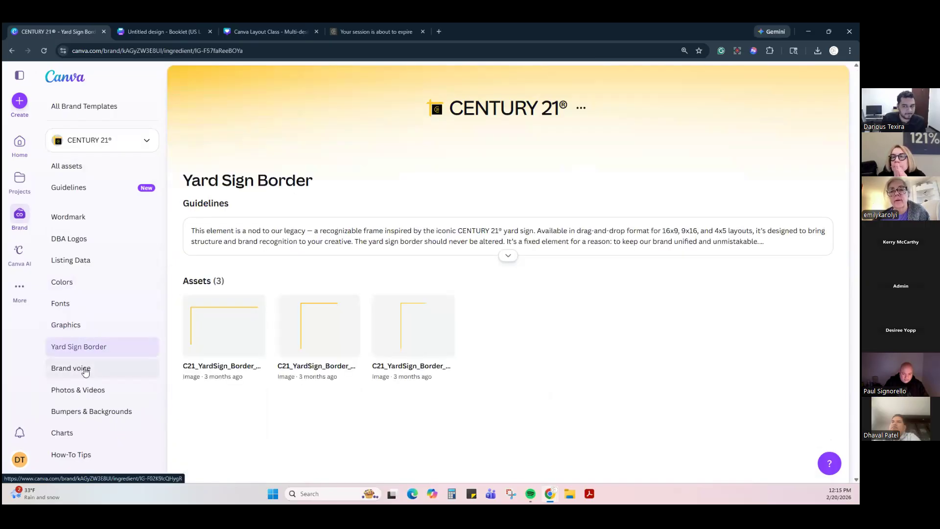
left_click(86, 373)
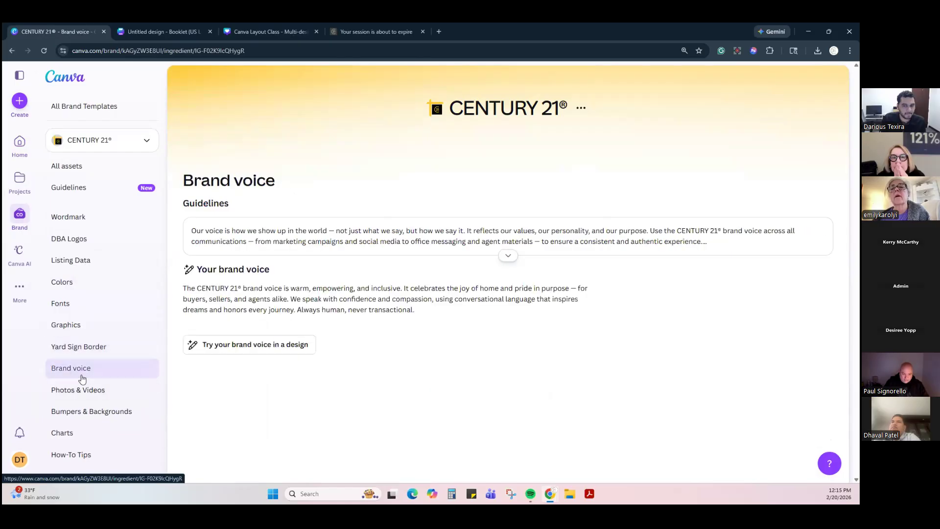
left_click(85, 392)
left_click(90, 411)
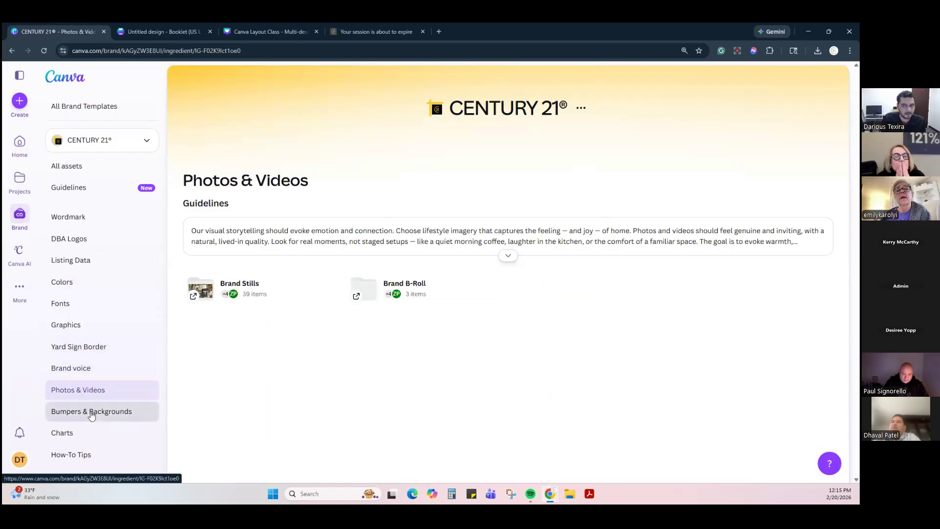
left_click(88, 437)
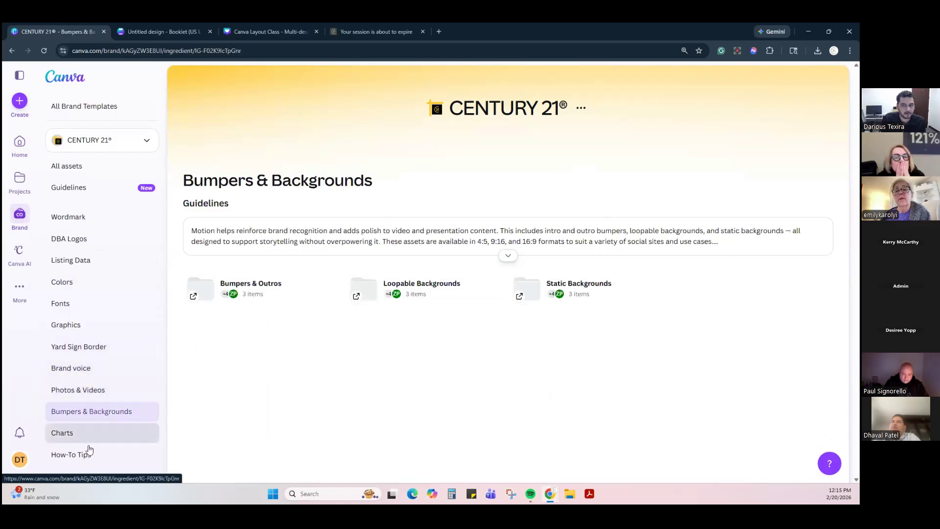
left_click(88, 460)
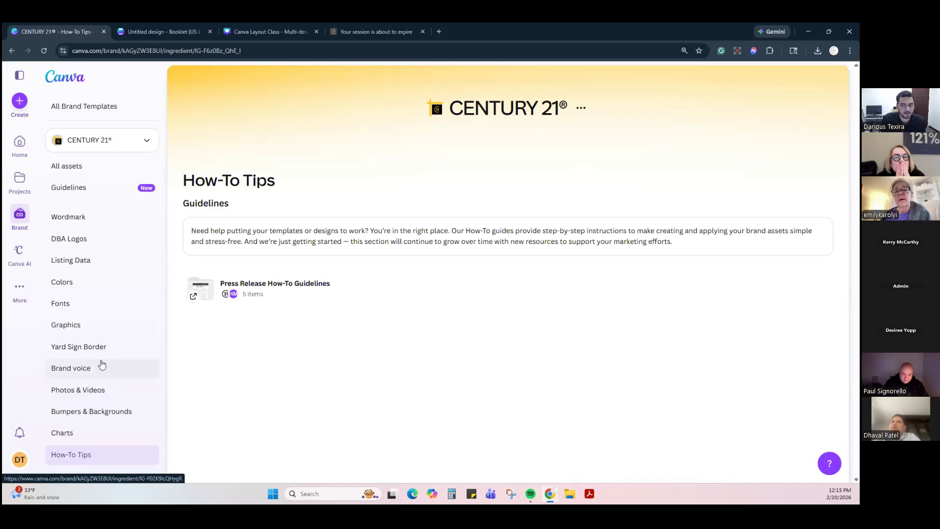
Step: Examine the brand kit's Wordmark, DBA Logos, Listing Data, Colors, Fonts and Graphics sections
left_click(81, 218)
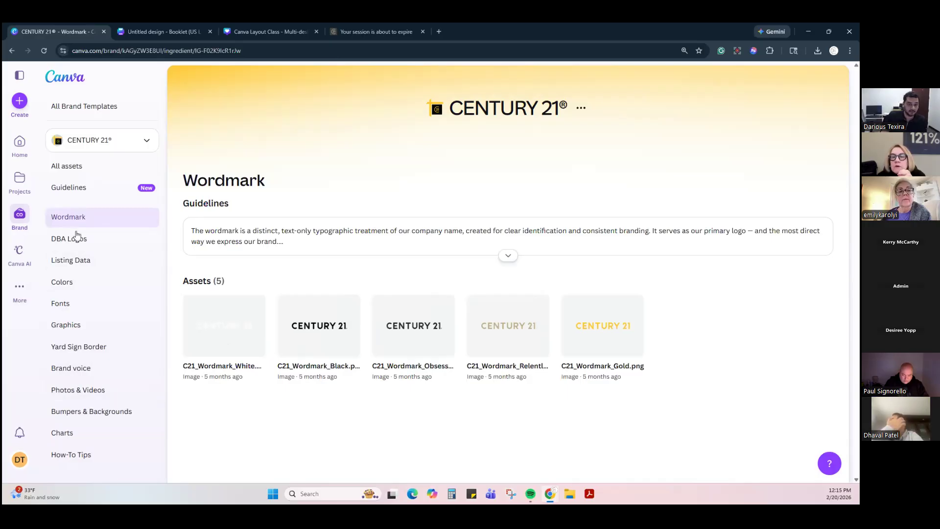
left_click(84, 248)
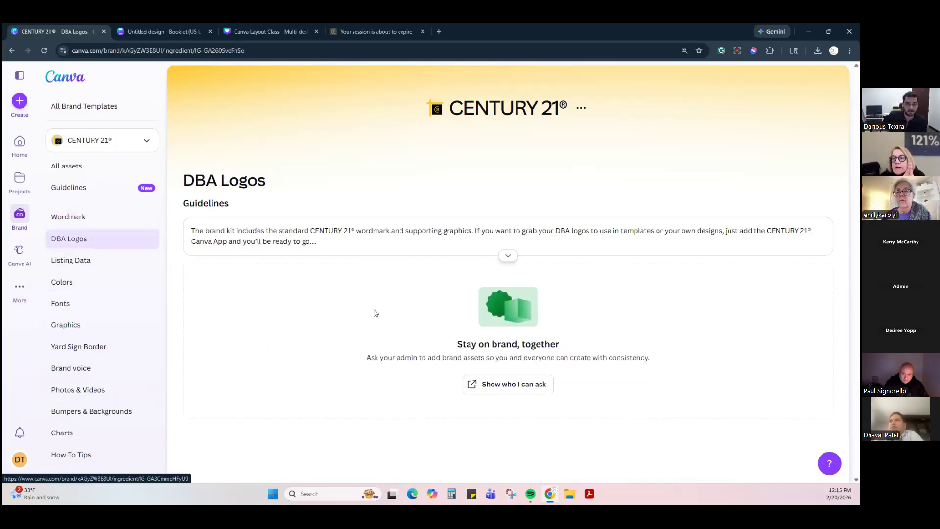
left_click(98, 264)
left_click(90, 282)
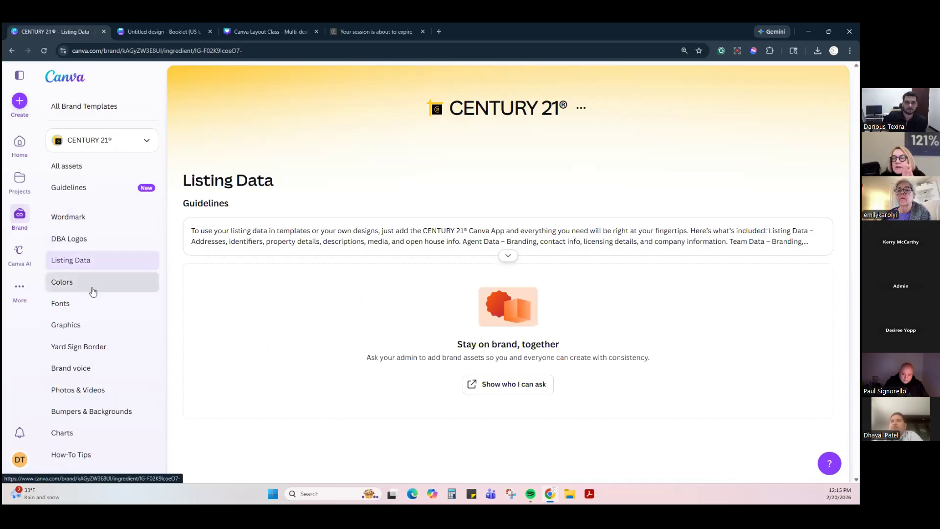
left_click(90, 310)
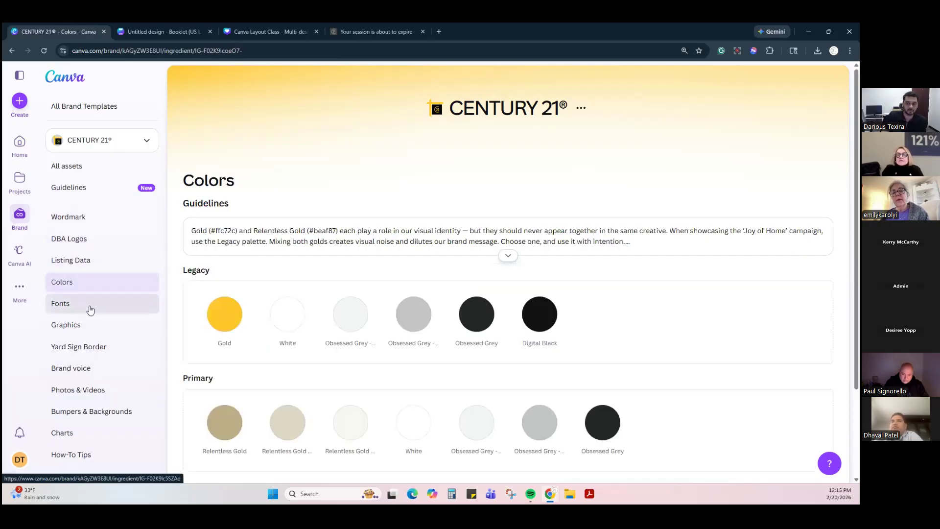
scroll(100, 318, "down", 3)
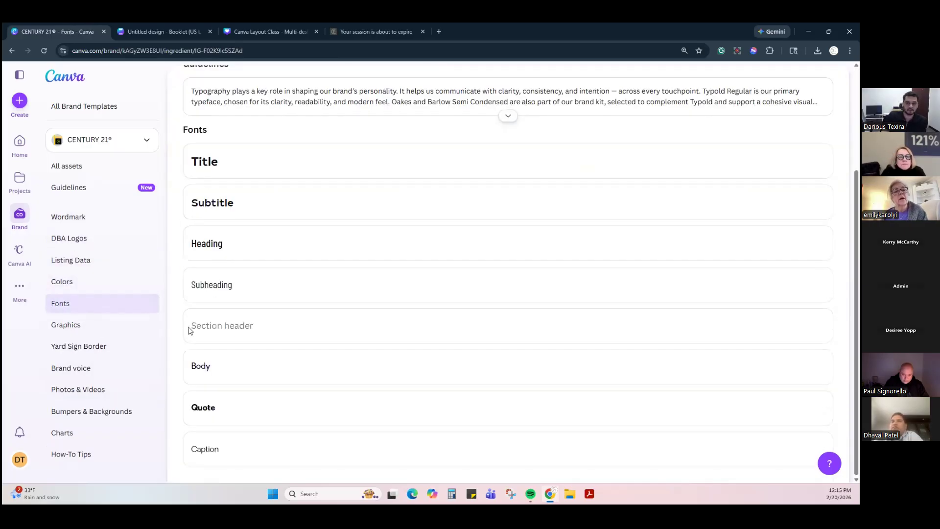
left_click(97, 324)
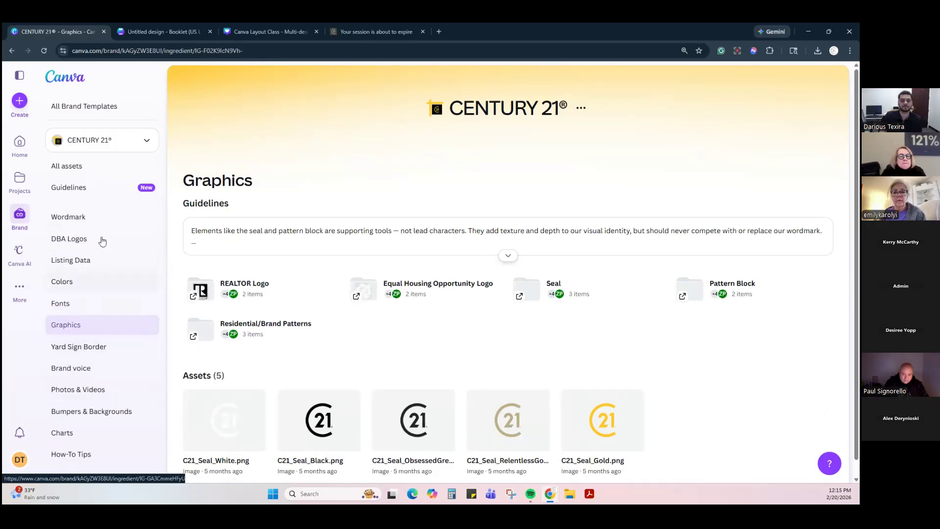
Step: Return to the home page, reopen the brand area, and browse All Brand Templates
left_click(20, 143)
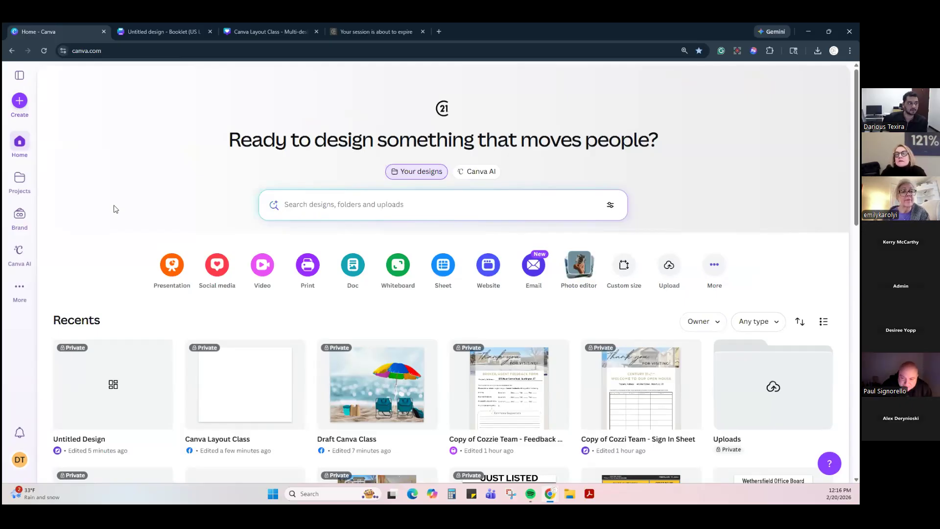
left_click(31, 210)
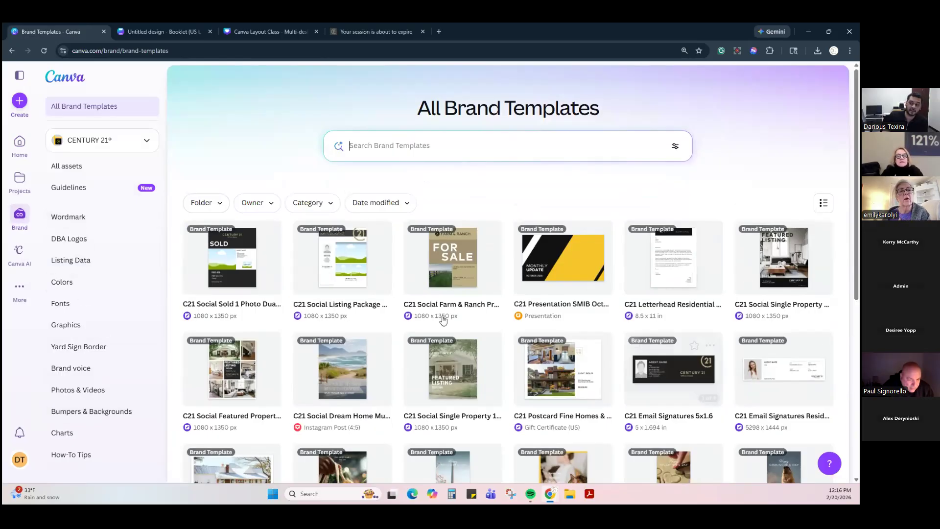
scroll(351, 375, "down", 5)
scroll(234, 135, "up", 5)
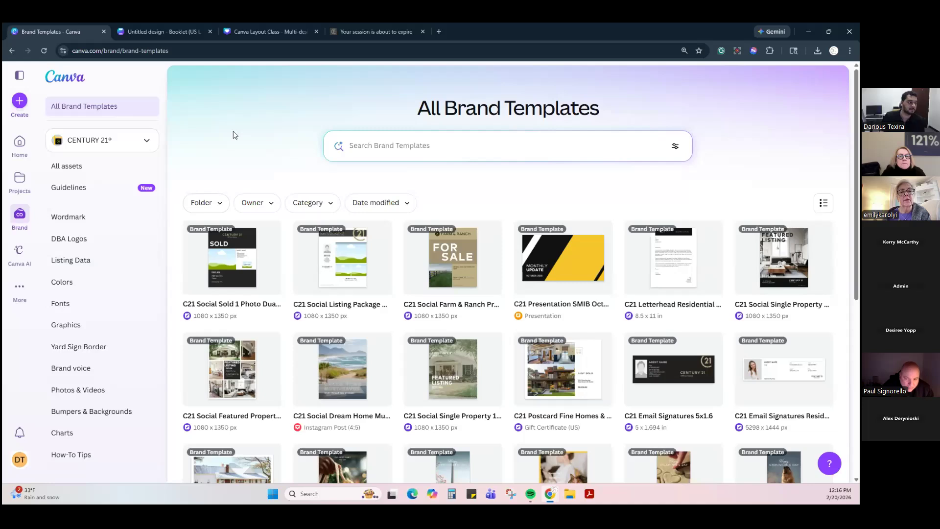